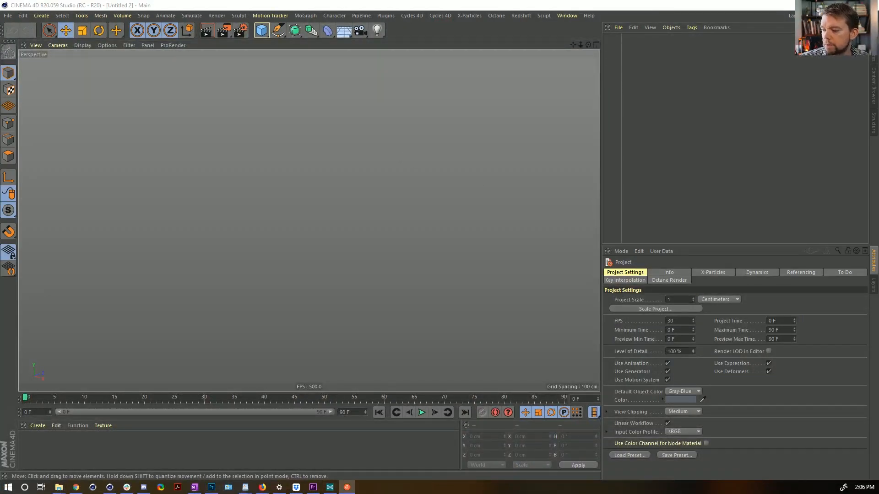
Step: Bring the browser window with the rainy street painting on screen, study it as a reference, and move it off again
{"action": "mouse_move", "coordinate": [878, 98]}
{"action": "left_mouse_down"}
{"action": "mouse_move", "coordinate": [570, 98]}
{"action": "mouse_move", "coordinate": [504, 29]}
{"action": "left_mouse_up"}
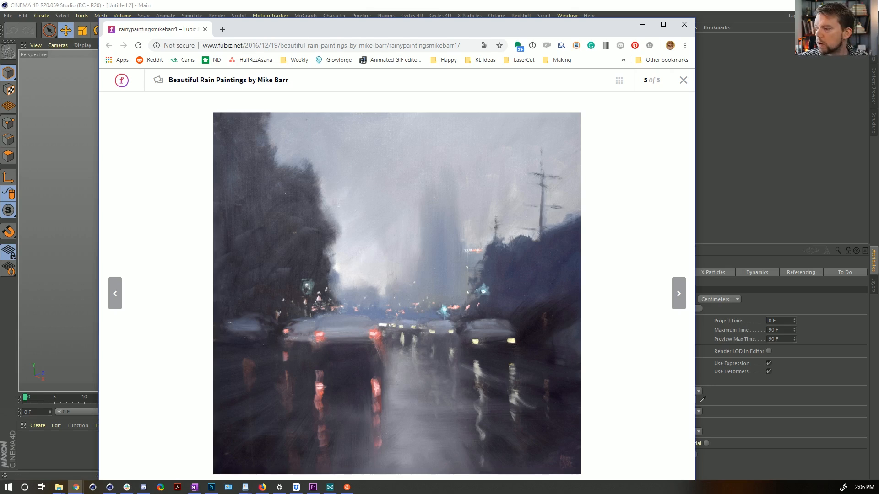
{"action": "key", "text": "Print"}
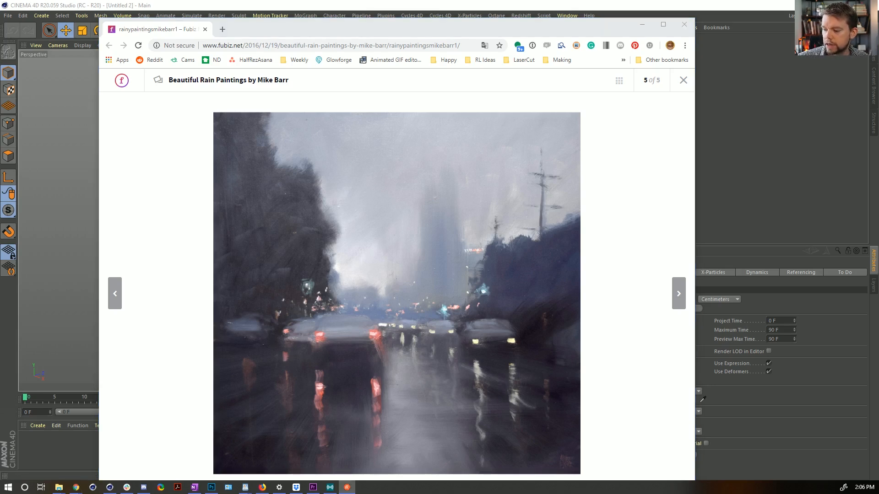
{"action": "left_click", "coordinate": [175, 171]}
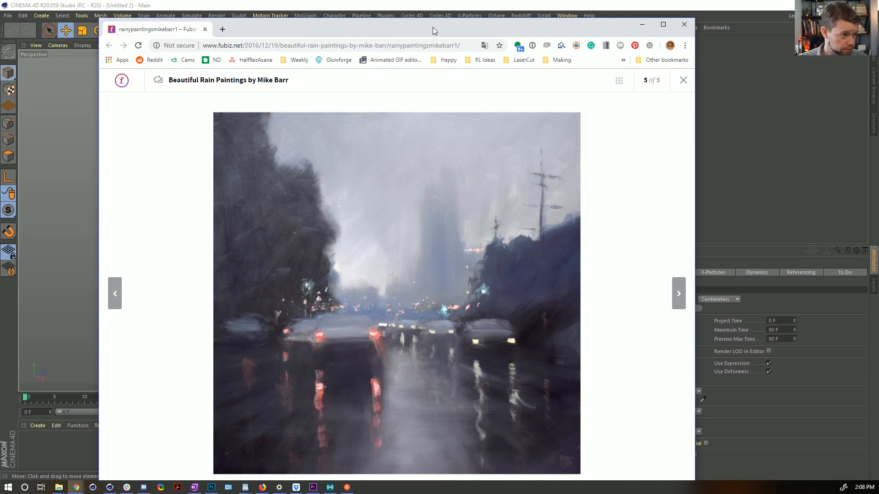
{"action": "left_click_drag", "start_coordinate": [412, 32], "coordinate": [878, 41]}
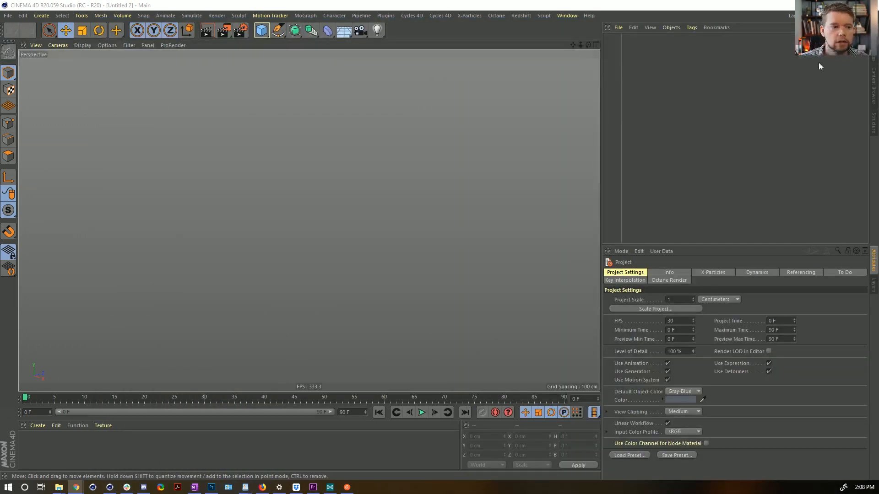
Step: Add a cube primitive and set its Z segments to 3
{"action": "left_click", "coordinate": [261, 30]}
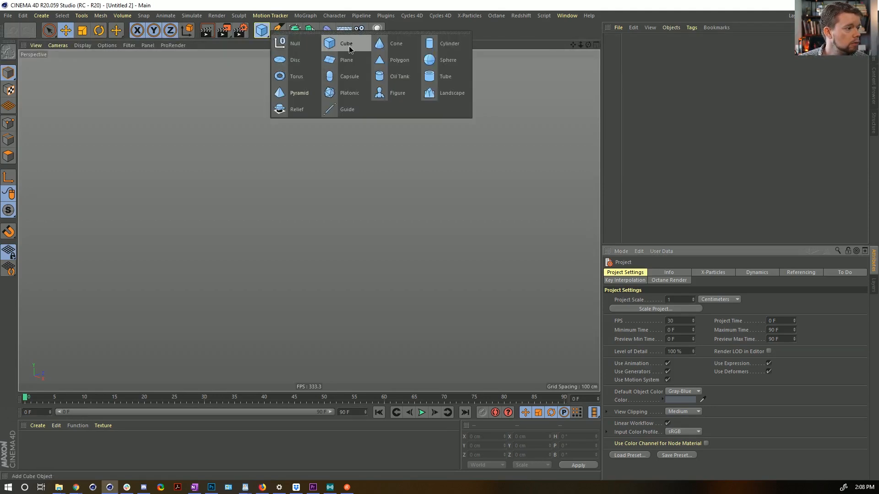
{"action": "left_click", "coordinate": [348, 46]}
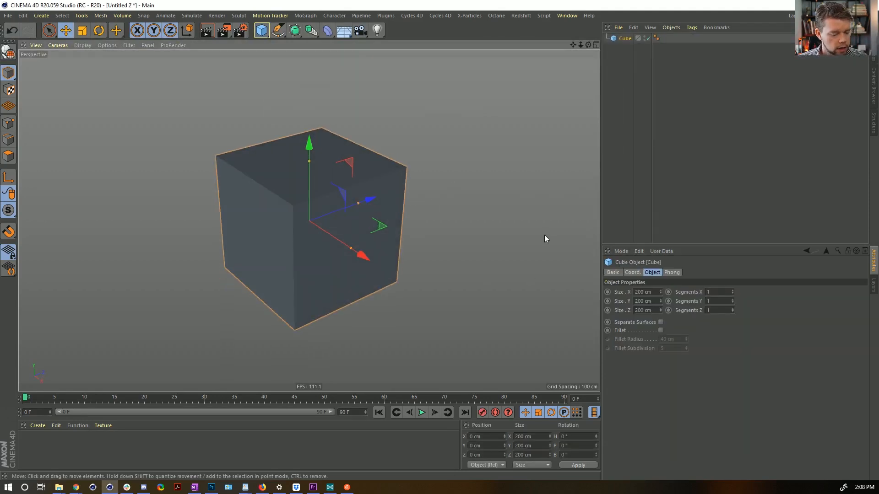
{"action": "left_click", "coordinate": [733, 308]}
{"action": "left_click", "coordinate": [732, 308]}
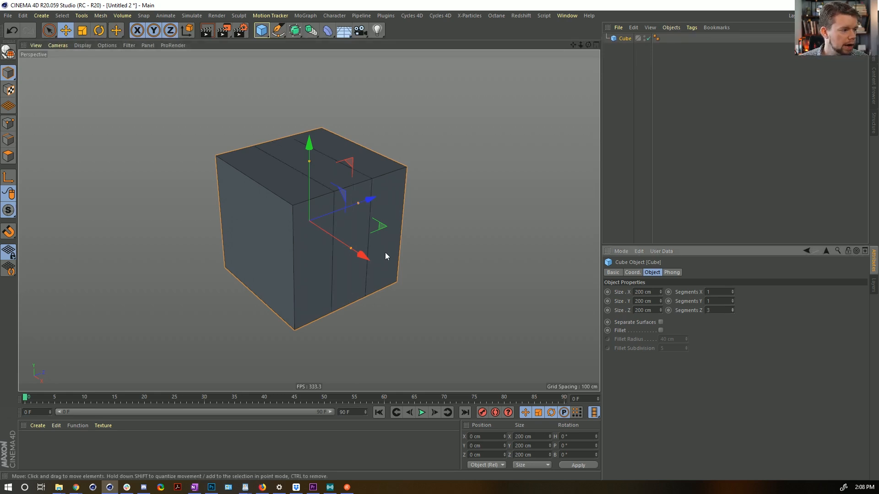
Step: Make the cube editable, select all its polygons, and scale them down in X and Y only to about 83 cm
{"action": "key", "text": "c"}
{"action": "left_click", "coordinate": [8, 156]}
{"action": "left_click", "coordinate": [248, 228]}
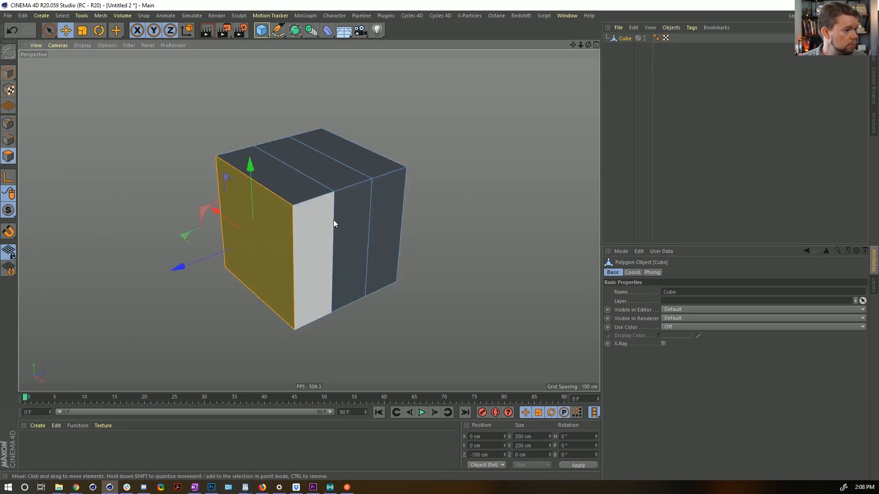
{"action": "key", "text": "ctrl+a"}
{"action": "key", "text": "t"}
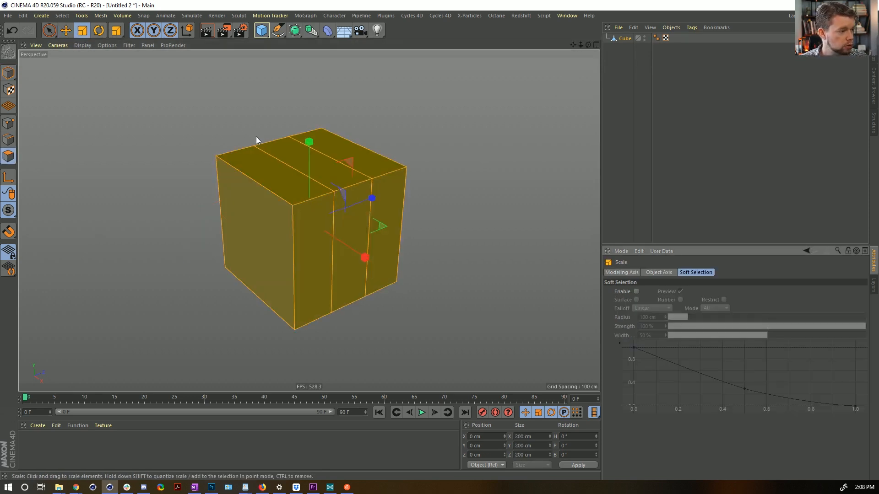
{"action": "left_click", "coordinate": [170, 30]}
{"action": "left_click_drag", "start_coordinate": [351, 183], "coordinate": [351, 185]}
Step: Extrude the middle top polygon of the block upward by about 41 cm to form the car's cabin
{"action": "left_click", "coordinate": [320, 197]}
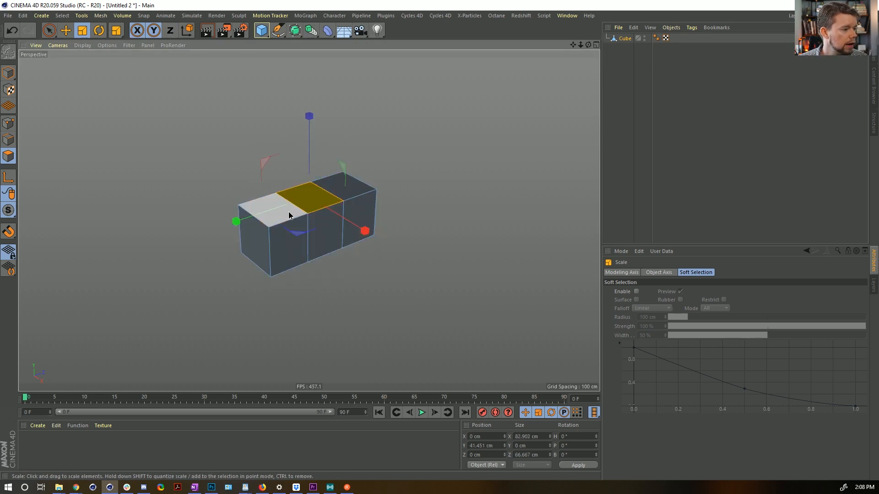
{"action": "left_click", "coordinate": [288, 212]}
{"action": "left_click", "coordinate": [327, 195]}
{"action": "key", "text": "d"}
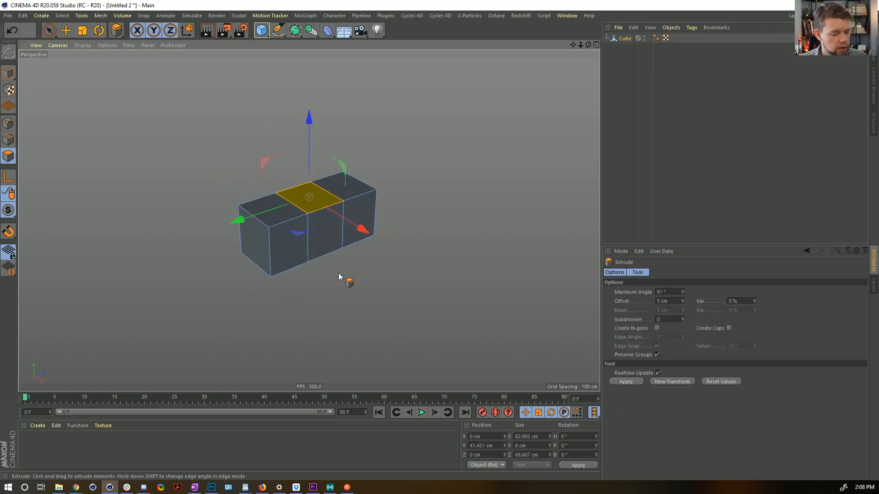
{"action": "mouse_move", "coordinate": [328, 273]}
{"action": "left_mouse_down"}
{"action": "mouse_move", "coordinate": [366, 271]}
{"action": "mouse_move", "coordinate": [328, 274]}
{"action": "left_mouse_up"}
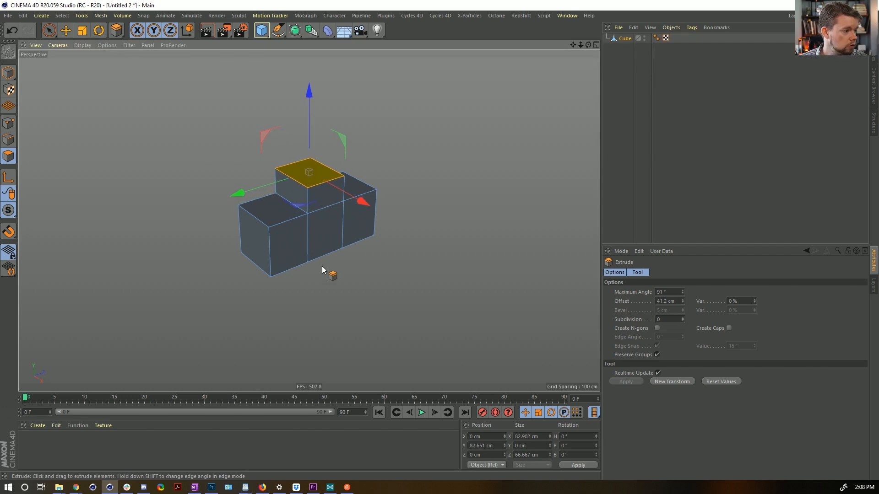
Step: Scale the roof polygon shorter along the car's length, and lower the roof, hood and trunk polygons together to flatten the body
{"action": "key", "text": "t"}
{"action": "left_click_drag", "start_coordinate": [237, 193], "coordinate": [356, 200]}
{"action": "key", "text": "space"}
{"action": "left_click", "coordinate": [284, 203], "text": "shift"}
{"action": "left_click", "coordinate": [371, 210], "text": "shift"}
{"action": "left_click_drag", "start_coordinate": [336, 127], "coordinate": [333, 155]}
Step: Using world axes, move the windshield and rear window polygons to lengthen the roof to about 91 cm, and lower the roof to about Y 11.5 cm
{"action": "left_click_drag", "start_coordinate": [337, 202], "coordinate": [440, 208], "text": "alt"}
{"action": "left_click", "coordinate": [320, 225]}
{"action": "left_click_drag", "start_coordinate": [328, 213], "coordinate": [278, 202], "text": "alt"}
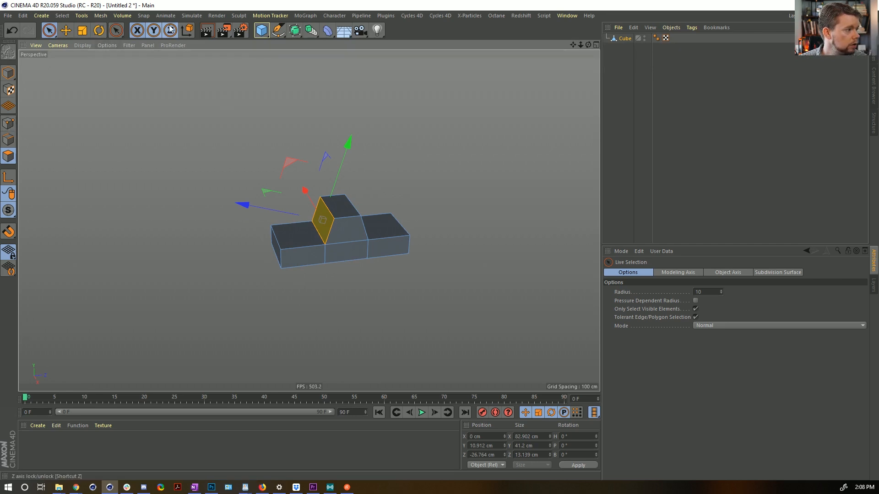
{"action": "left_click", "coordinate": [187, 31]}
{"action": "left_click_drag", "start_coordinate": [399, 213], "coordinate": [356, 252]}
{"action": "left_click", "coordinate": [380, 229]}
{"action": "left_click", "coordinate": [381, 210]}
{"action": "mouse_move", "coordinate": [443, 237]}
{"action": "left_mouse_down"}
{"action": "mouse_move", "coordinate": [435, 237]}
{"action": "mouse_move", "coordinate": [449, 241]}
{"action": "left_mouse_up"}
{"action": "left_click", "coordinate": [358, 191]}
{"action": "left_click_drag", "start_coordinate": [362, 129], "coordinate": [362, 137]}
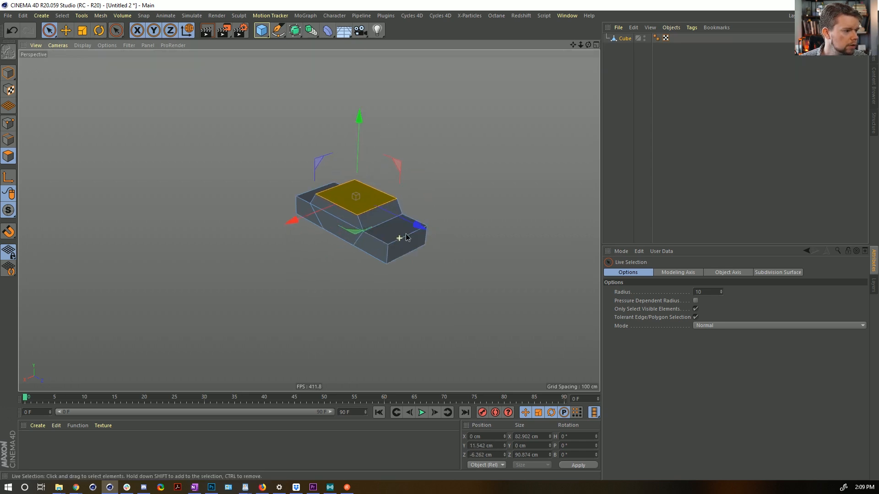
Step: Select the two upper front corner points of the hood and move them slightly backward along Z
{"action": "scroll", "coordinate": [480, 220], "scroll_direction": "up", "scroll_amount": 4}
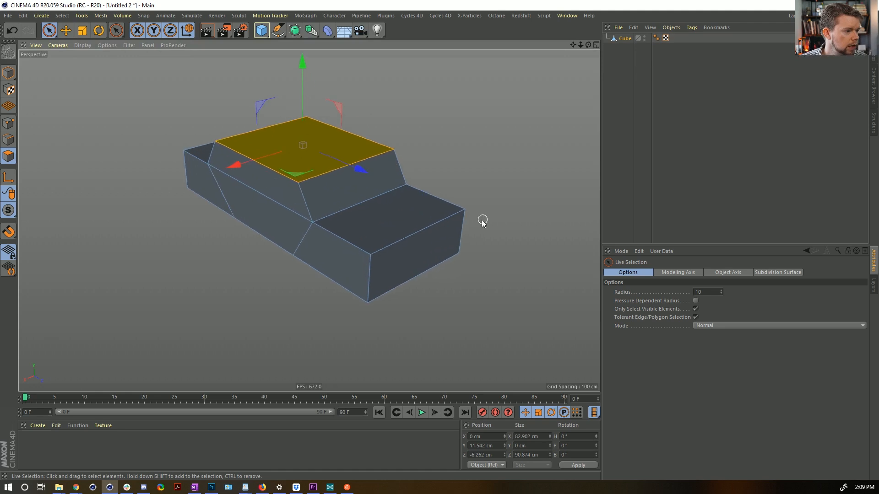
{"action": "left_click", "coordinate": [8, 122]}
{"action": "left_click_drag", "start_coordinate": [465, 210], "coordinate": [369, 258]}
{"action": "middle_click_drag", "start_coordinate": [302, 213], "coordinate": [335, 264], "text": "alt"}
{"action": "left_click_drag", "start_coordinate": [287, 157], "coordinate": [204, 188], "text": "shift"}
{"action": "left_click_drag", "start_coordinate": [494, 254], "coordinate": [396, 320]}
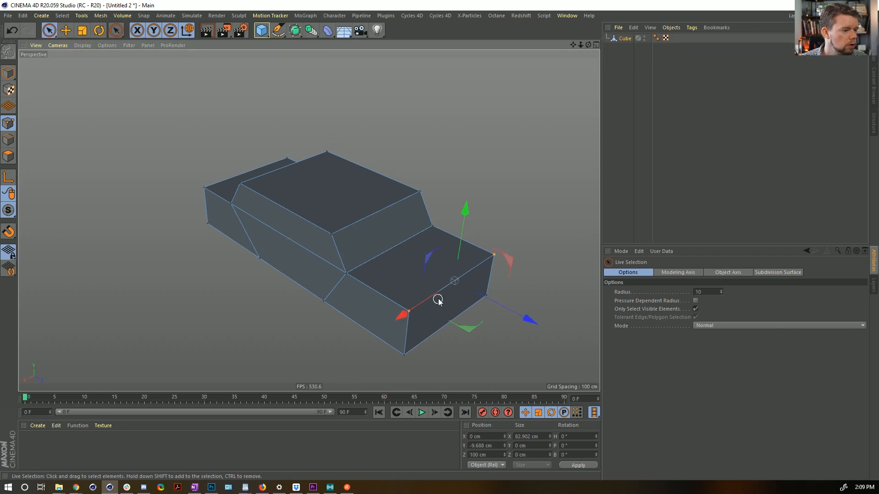
{"action": "left_click_drag", "start_coordinate": [509, 313], "coordinate": [507, 312]}
Step: Ring-select the vertical edges around the lower body and apply an Edge Cut with subdivision 1 at 50% offset
{"action": "left_click", "coordinate": [9, 140]}
{"action": "key", "text": "u"}
{"action": "key", "text": "b"}
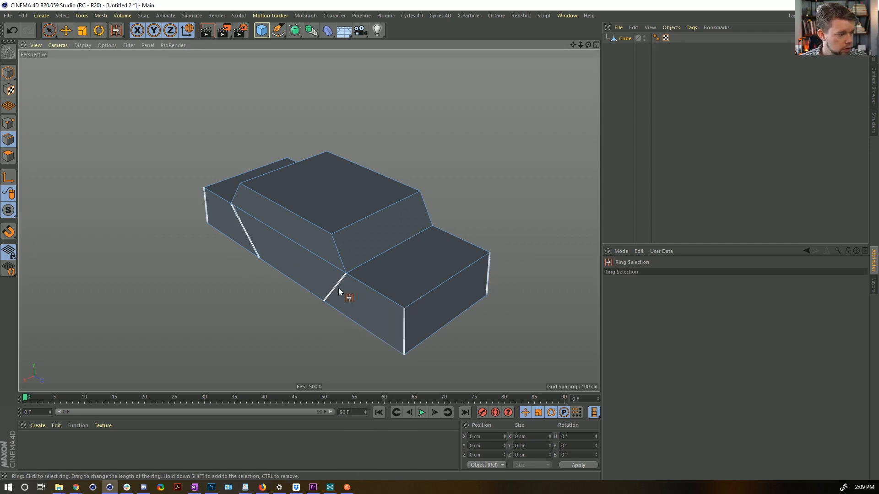
{"action": "left_click", "coordinate": [339, 287]}
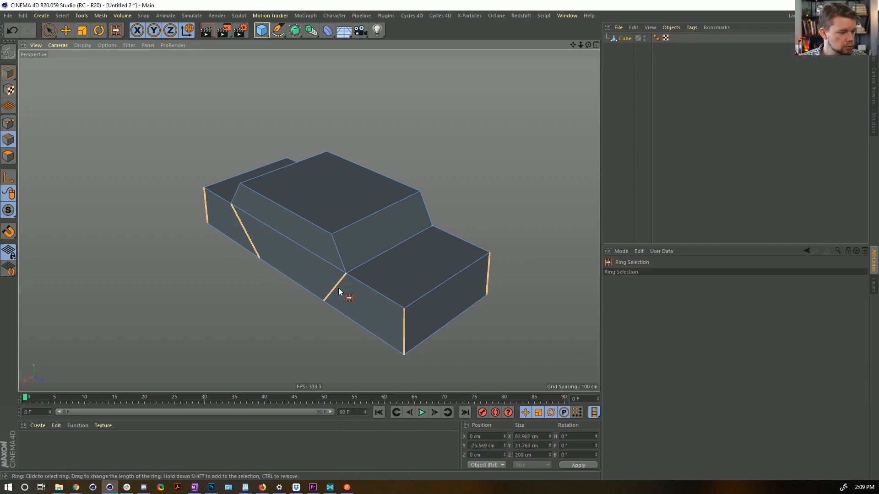
{"action": "right_click", "coordinate": [338, 288]}
{"action": "left_click", "coordinate": [361, 384]}
{"action": "left_click", "coordinate": [629, 340]}
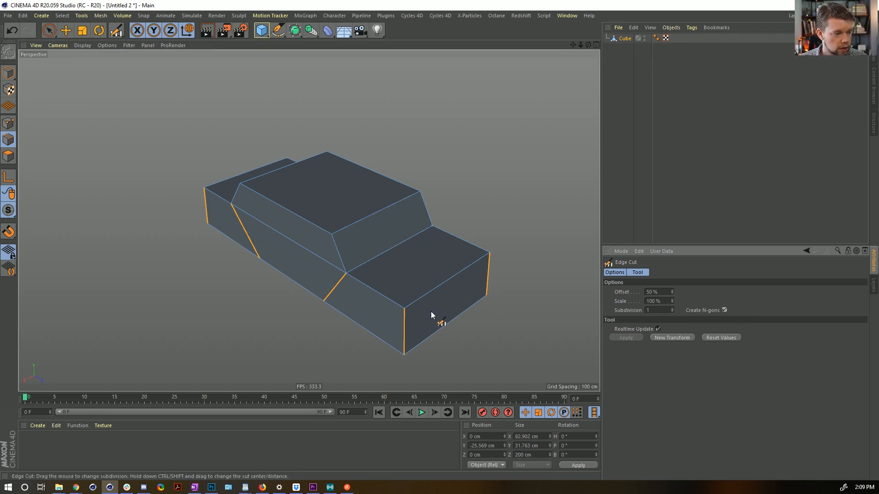
Step: Move the new middle edge of the front face about 4 cm outward along Z
{"action": "left_click", "coordinate": [49, 30]}
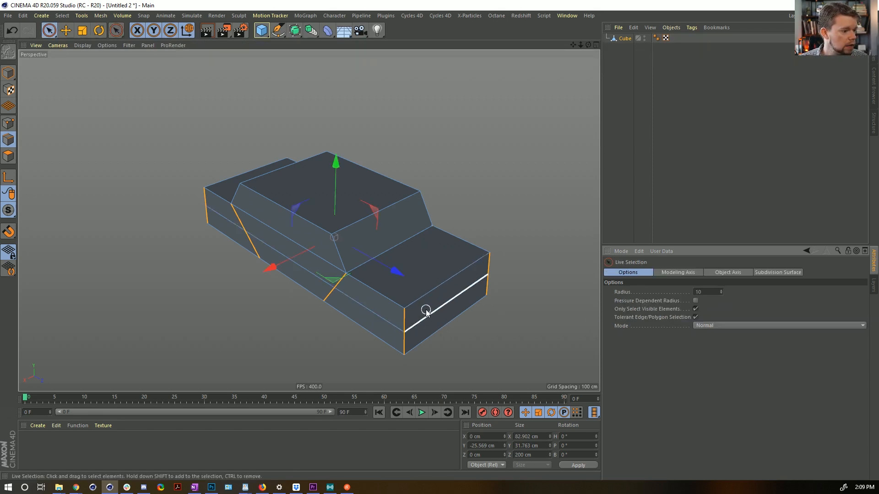
{"action": "left_click", "coordinate": [434, 320]}
{"action": "left_click_drag", "start_coordinate": [513, 339], "coordinate": [514, 339]}
Step: Select the new middle edges along both sides of the body and scale them outward in X to about 92 cm
{"action": "left_click", "coordinate": [367, 304]}
{"action": "left_click", "coordinate": [298, 267], "text": "shift"}
{"action": "left_click", "coordinate": [223, 219], "text": "shift"}
{"action": "left_click_drag", "start_coordinate": [341, 219], "coordinate": [339, 250], "text": "alt"}
{"action": "left_click", "coordinate": [416, 317], "text": "shift"}
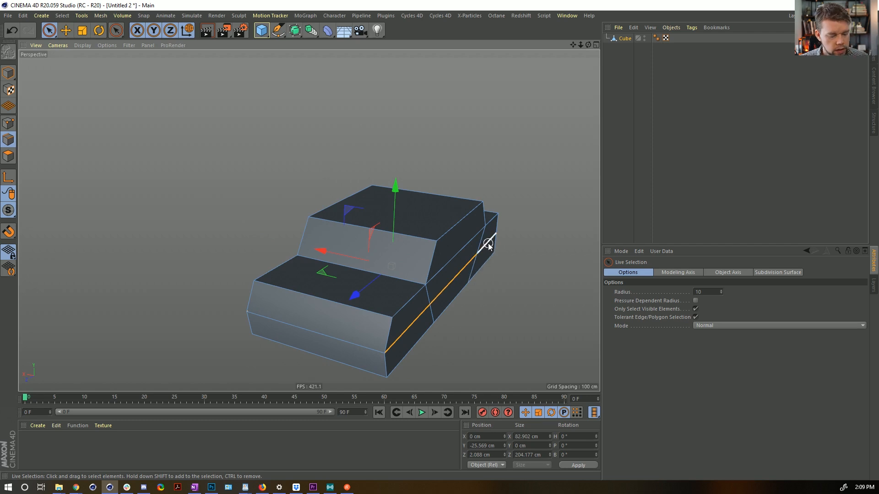
{"action": "key", "text": "t"}
{"action": "left_click_drag", "start_coordinate": [320, 251], "coordinate": [311, 254]}
Step: Select the roof's two side edges and scale them inward in X to about 67 cm
{"action": "key", "text": "space"}
{"action": "left_click", "coordinate": [339, 207], "text": "shift"}
{"action": "key", "text": "t"}
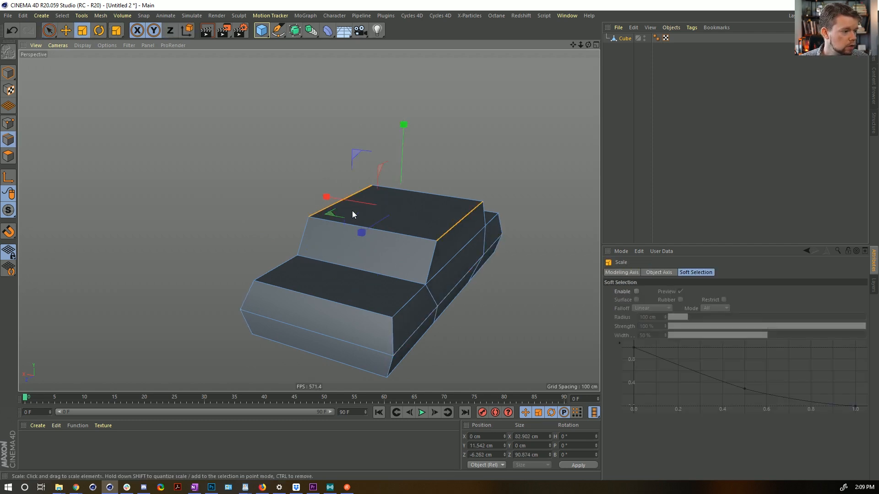
{"action": "left_click_drag", "start_coordinate": [354, 209], "coordinate": [302, 244]}
Step: Move the windshield polygon backward to about Z 25 cm and the rear window polygon to about Z -60 cm
{"action": "left_click", "coordinate": [8, 156]}
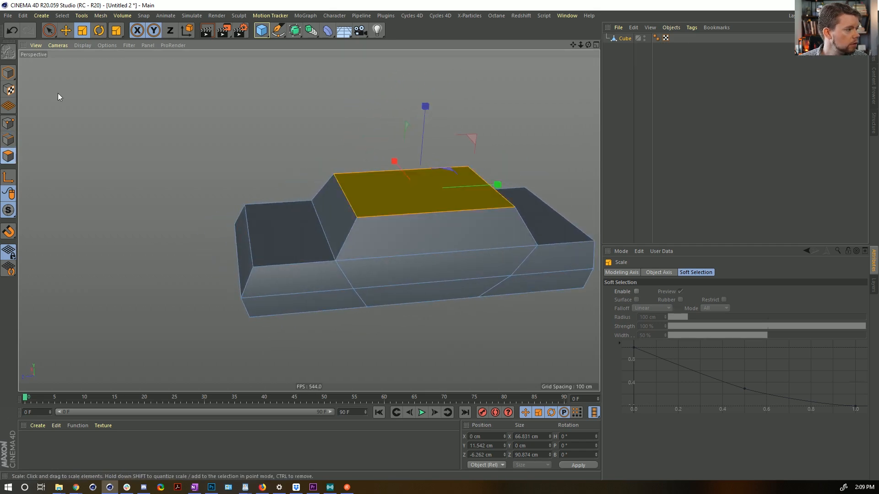
{"action": "left_click", "coordinate": [54, 33]}
{"action": "left_click", "coordinate": [342, 222]}
{"action": "left_click_drag", "start_coordinate": [260, 216], "coordinate": [298, 218]}
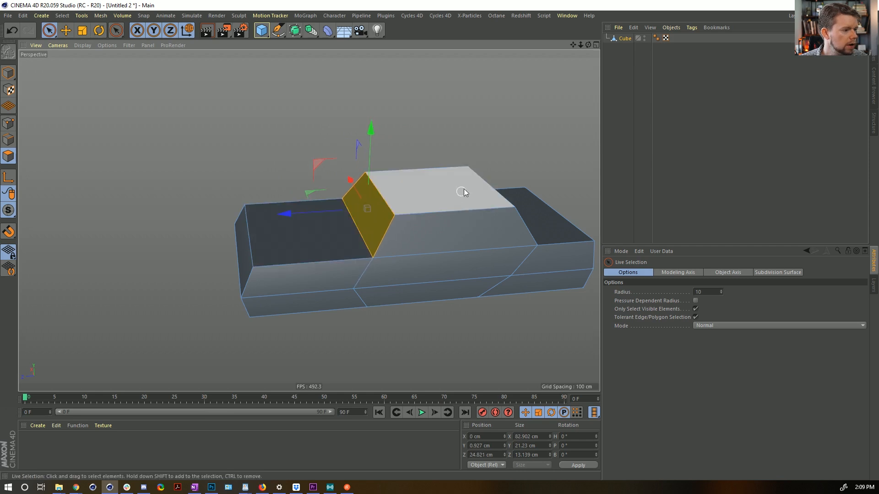
{"action": "left_click_drag", "start_coordinate": [477, 183], "coordinate": [498, 215], "text": "alt"}
{"action": "left_click", "coordinate": [501, 215]}
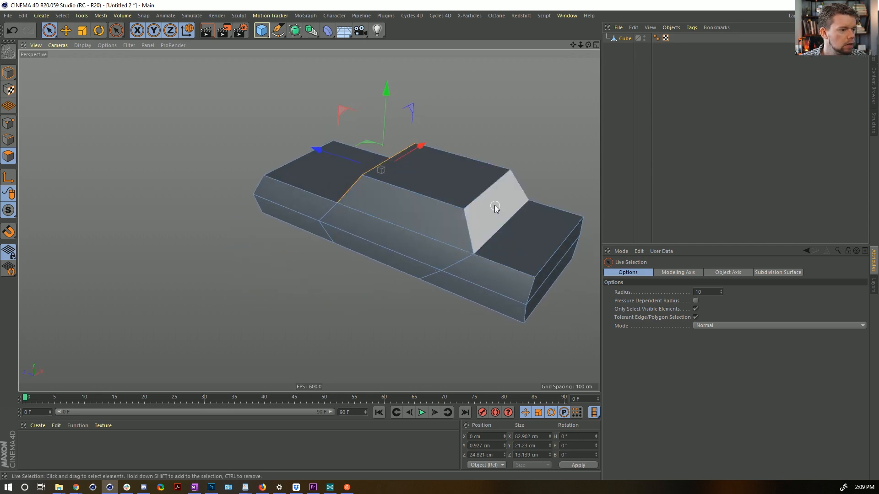
{"action": "mouse_move", "coordinate": [439, 189]}
{"action": "left_mouse_down"}
{"action": "mouse_move", "coordinate": [406, 213]}
{"action": "mouse_move", "coordinate": [488, 162]}
{"action": "mouse_move", "coordinate": [392, 133]}
{"action": "mouse_move", "coordinate": [457, 185]}
{"action": "mouse_move", "coordinate": [502, 197]}
{"action": "mouse_move", "coordinate": [513, 188]}
{"action": "mouse_move", "coordinate": [449, 182]}
{"action": "mouse_move", "coordinate": [449, 196]}
{"action": "left_mouse_up"}
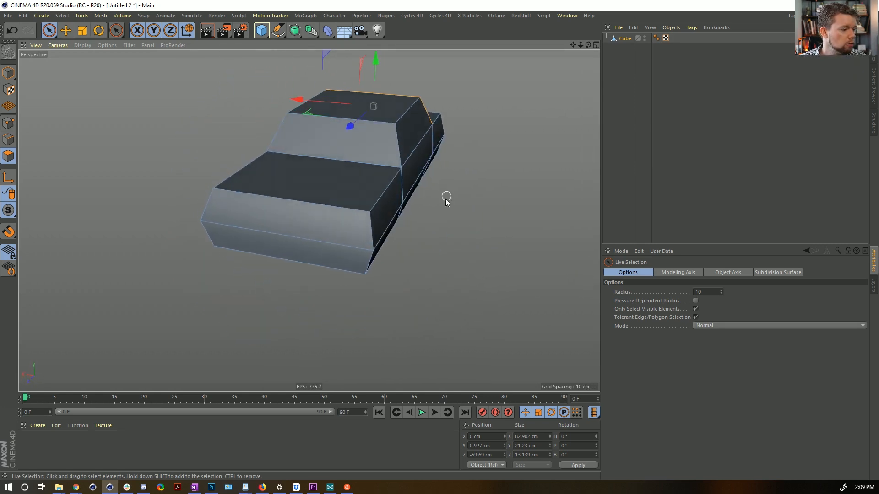
Step: Ring-select the edges running across the car's width and apply an Edge Cut with subdivision 2, without N-gons
{"action": "key", "text": "Return"}
{"action": "key", "text": "Return"}
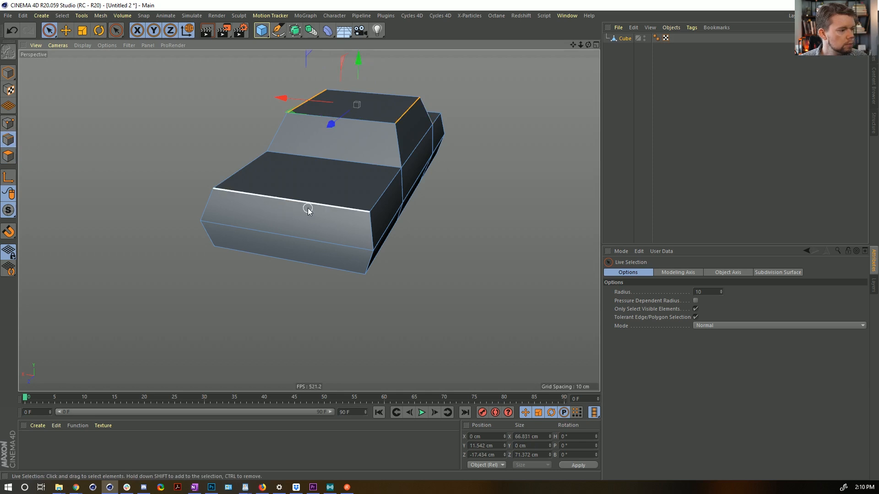
{"action": "key", "text": "u"}
{"action": "key", "text": "b"}
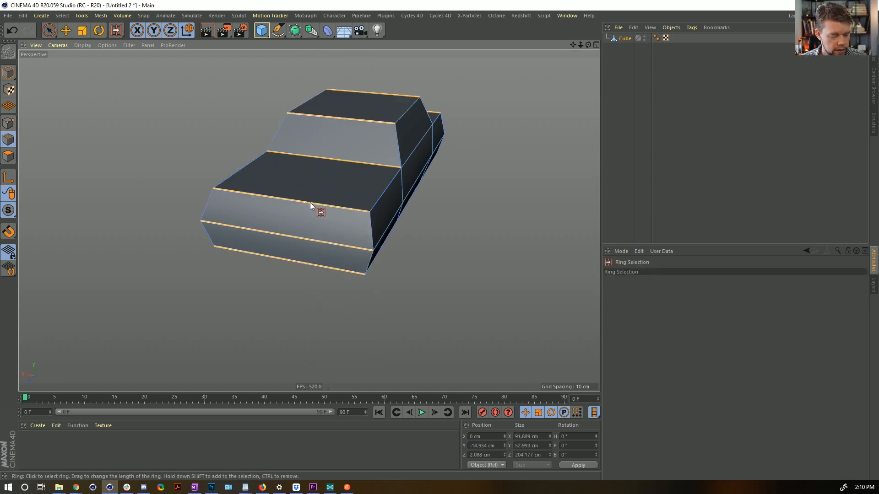
{"action": "key", "text": "m"}
{"action": "key", "text": "f"}
{"action": "left_click", "coordinate": [626, 338]}
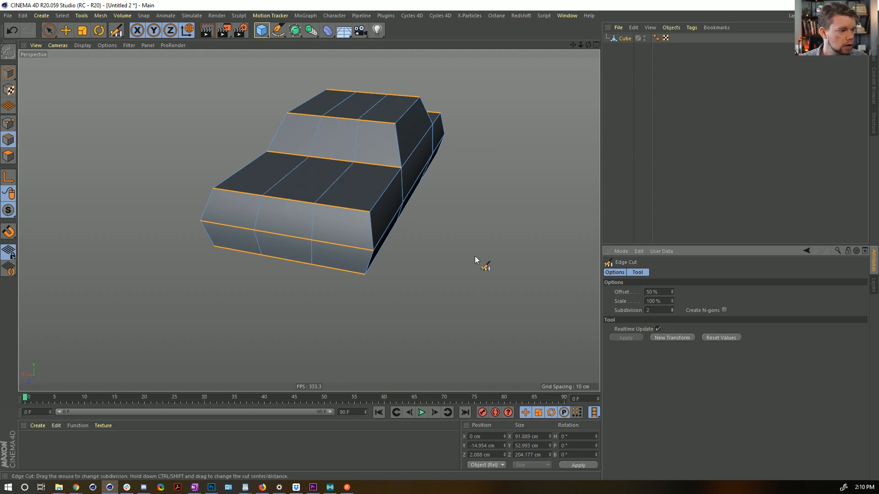
Step: Loop-select the central lengthwise strip of polygons and scale it wider in X, pushing the two cuts toward the sides
{"action": "left_click", "coordinate": [10, 155]}
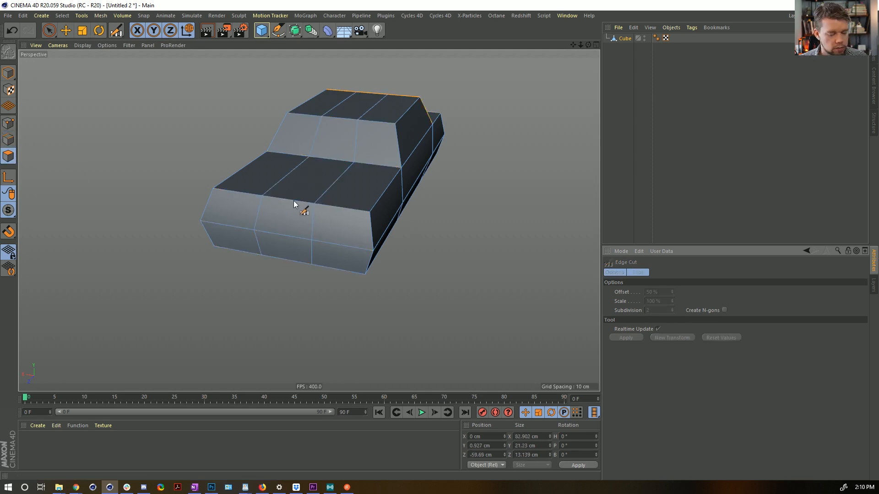
{"action": "key", "text": "u"}
{"action": "key", "text": "l"}
{"action": "left_click", "coordinate": [291, 201]}
{"action": "key", "text": "t"}
{"action": "left_click_drag", "start_coordinate": [293, 157], "coordinate": [234, 160]}
Step: Ring-select the short vertical edges around the upper body and apply an Edge Cut, setting its subdivision to 1
{"action": "left_click", "coordinate": [10, 140]}
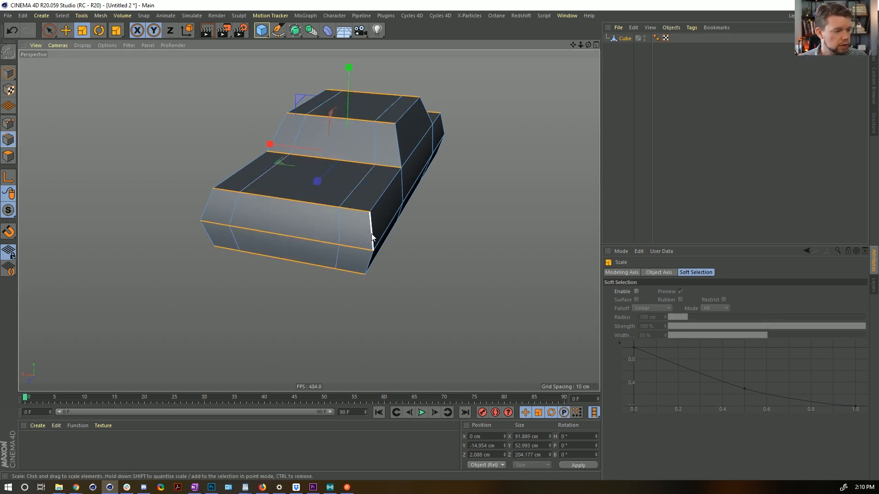
{"action": "key", "text": "u"}
{"action": "key", "text": "b"}
{"action": "left_click", "coordinate": [352, 224]}
{"action": "key", "text": "m"}
{"action": "key", "text": "f"}
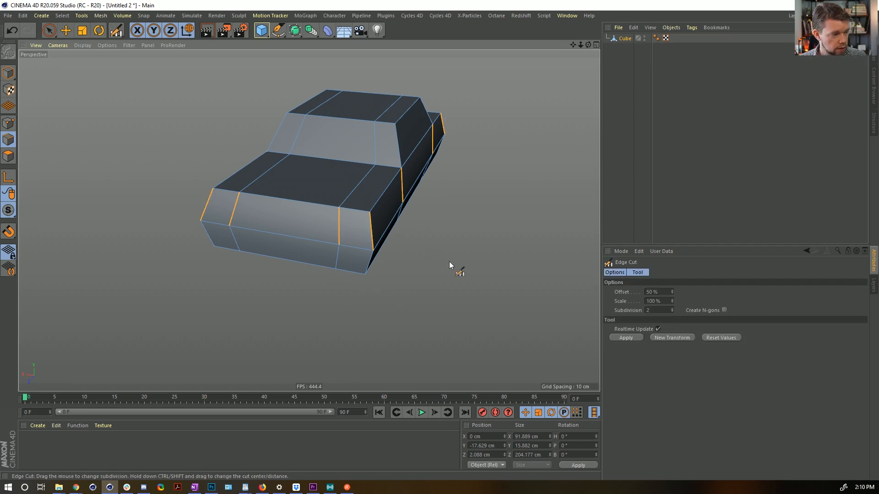
{"action": "left_click", "coordinate": [626, 337]}
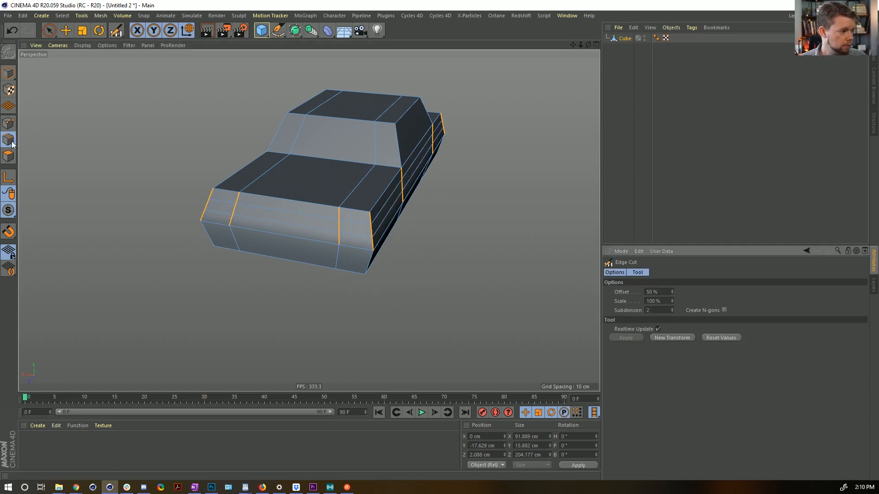
{"action": "left_click_drag", "start_coordinate": [388, 245], "coordinate": [414, 237], "text": "alt"}
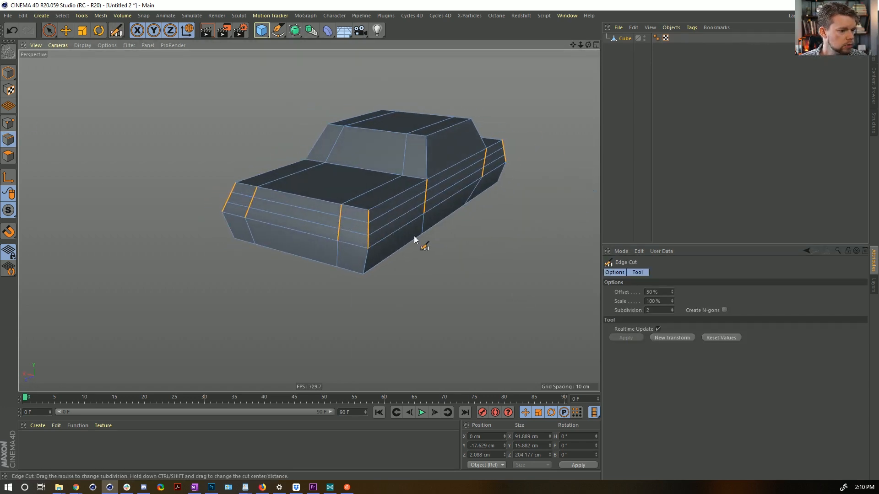
{"action": "left_click", "coordinate": [672, 311]}
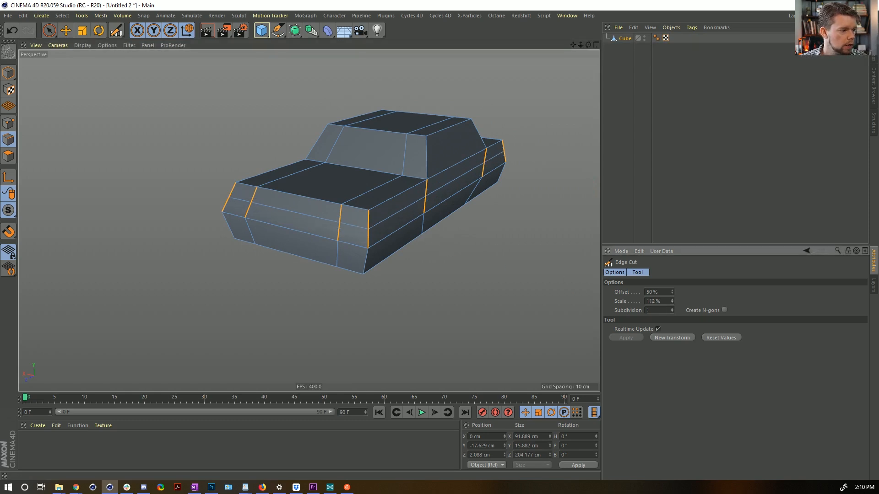
Step: Set the upper body cut to 100% scale and 78% offset, and edge-cut the ring of vertical edges below it at 66% offset
{"action": "left_click", "coordinate": [659, 301]}
{"action": "type", "text": "1"}
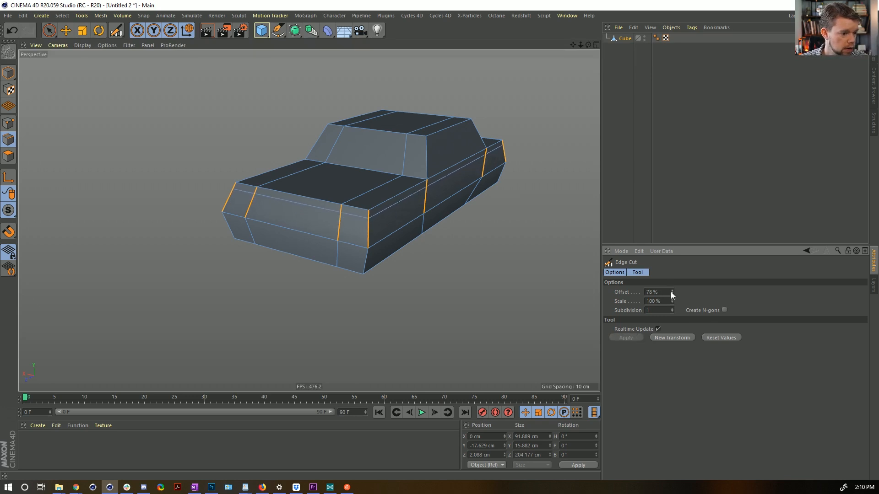
{"action": "type", "text": "ub"}
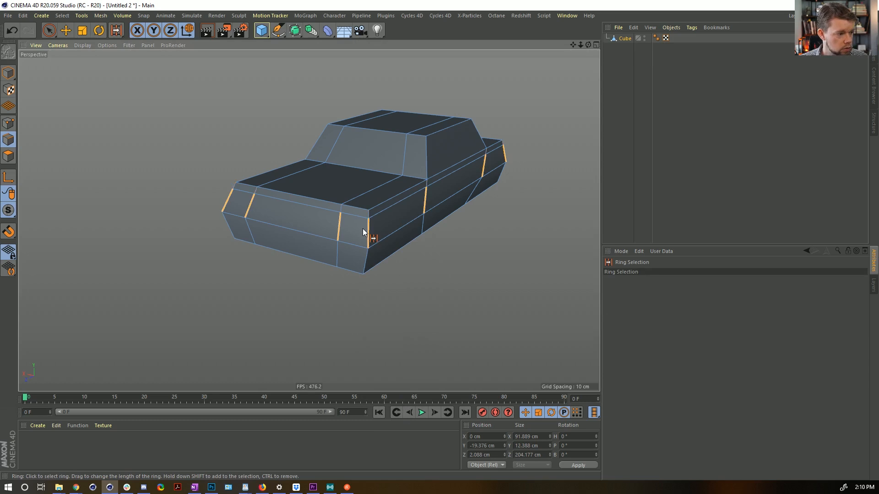
{"action": "type", "text": "mf"}
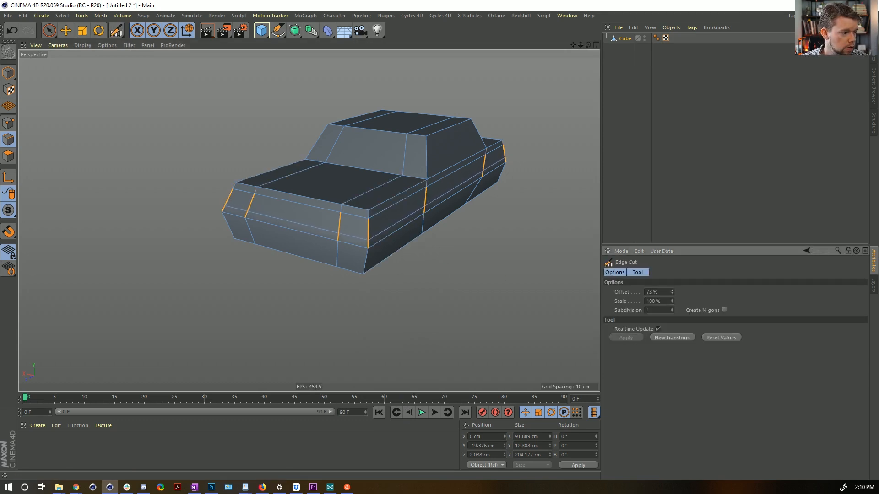
Step: Select the two outer polygons just below the hood line at the front corners of the car
{"action": "left_click", "coordinate": [9, 156]}
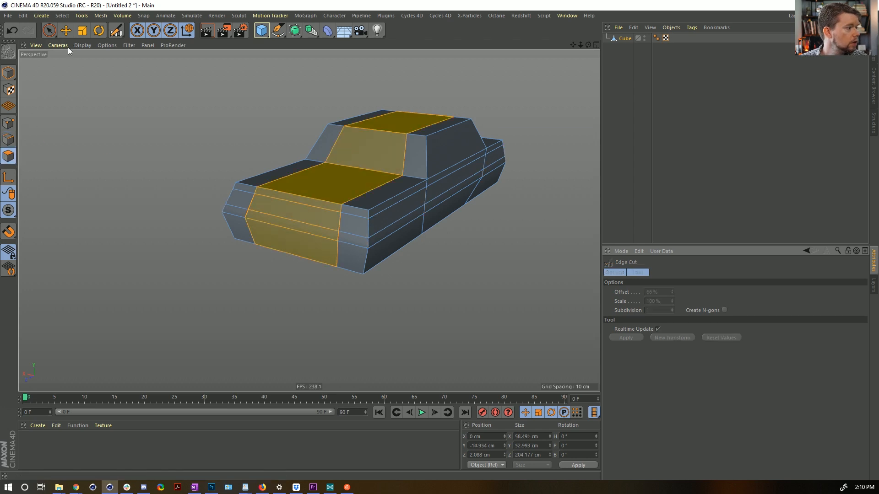
{"action": "left_click", "coordinate": [53, 31]}
{"action": "left_click", "coordinate": [349, 227]}
{"action": "mouse_move", "coordinate": [348, 227]}
{"action": "left_mouse_down", "text": "alt"}
{"action": "mouse_move", "coordinate": [303, 218]}
{"action": "mouse_move", "coordinate": [335, 208]}
{"action": "mouse_move", "coordinate": [353, 227]}
{"action": "mouse_move", "coordinate": [342, 232]}
{"action": "left_mouse_up", "text": "alt"}
{"action": "left_click", "coordinate": [205, 238], "text": "shift"}
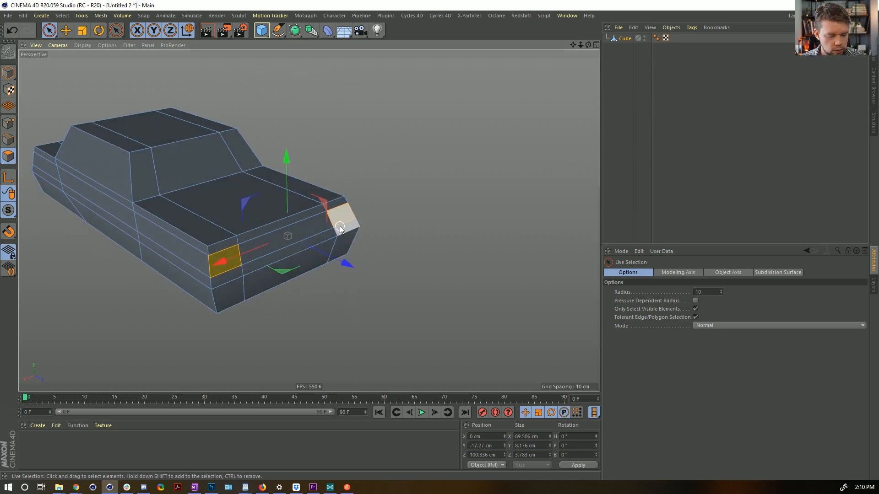
Step: Select all the side polygons on both sides of the car, including the side windows
{"action": "left_click_drag", "start_coordinate": [188, 246], "coordinate": [192, 282]}
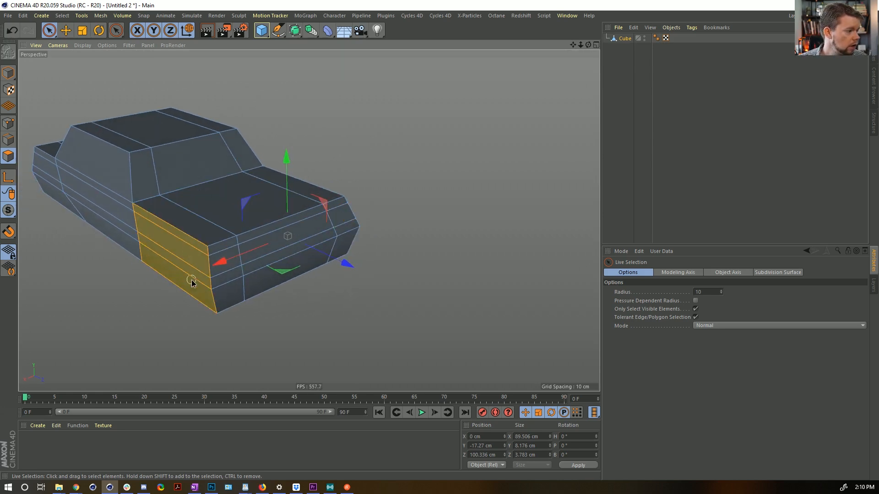
{"action": "mouse_move", "coordinate": [96, 236]}
{"action": "left_mouse_down", "text": "shift"}
{"action": "mouse_move", "coordinate": [49, 171]}
{"action": "mouse_move", "coordinate": [56, 167]}
{"action": "left_mouse_up", "text": "shift"}
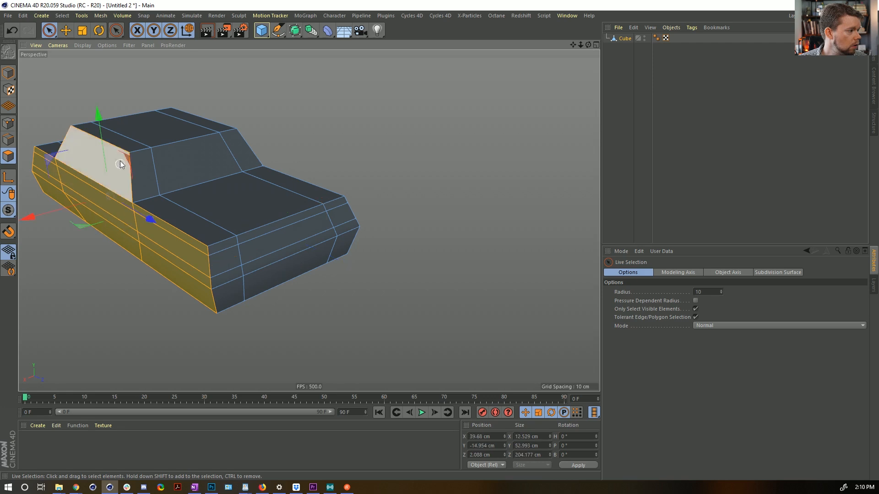
{"action": "left_click_drag", "start_coordinate": [278, 191], "coordinate": [476, 202], "text": "alt"}
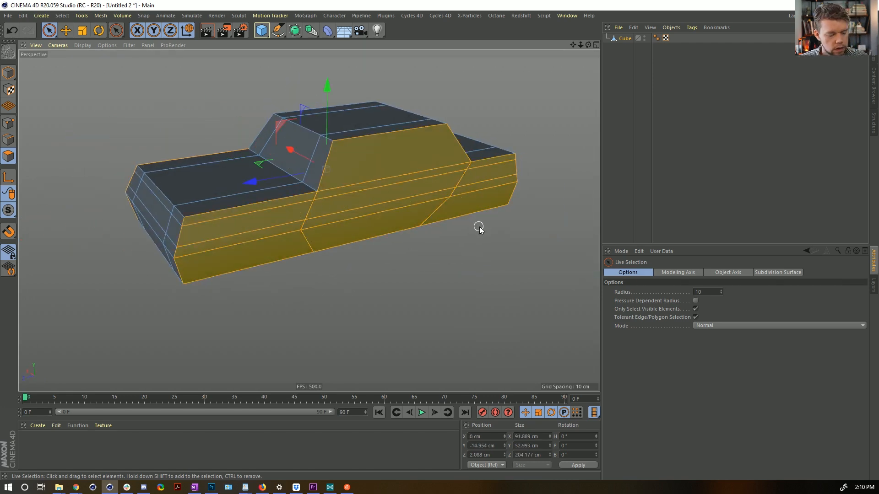
Step: Try to extrude the selected side polygons with the windows included, and undo it
{"action": "key", "text": "d"}
{"action": "left_click_drag", "start_coordinate": [437, 244], "coordinate": [458, 248], "text": "alt"}
{"action": "left_click_drag", "start_coordinate": [394, 284], "coordinate": [448, 284]}
{"action": "key", "text": "ctrl+z"}
Step: Deselect the side windows and extrude the lower side polygons outward to a total width of about 97 cm
{"action": "left_click_drag", "start_coordinate": [481, 224], "coordinate": [466, 198], "text": "alt"}
{"action": "left_click", "coordinate": [546, 210], "text": "ctrl"}
{"action": "left_click_drag", "start_coordinate": [546, 210], "coordinate": [548, 226], "text": "alt"}
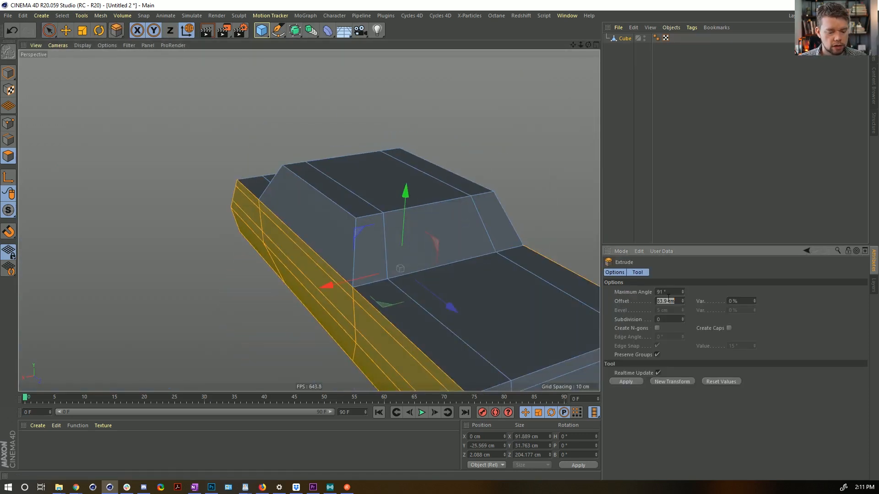
{"action": "key", "text": "t"}
{"action": "left_click_drag", "start_coordinate": [327, 287], "coordinate": [341, 260]}
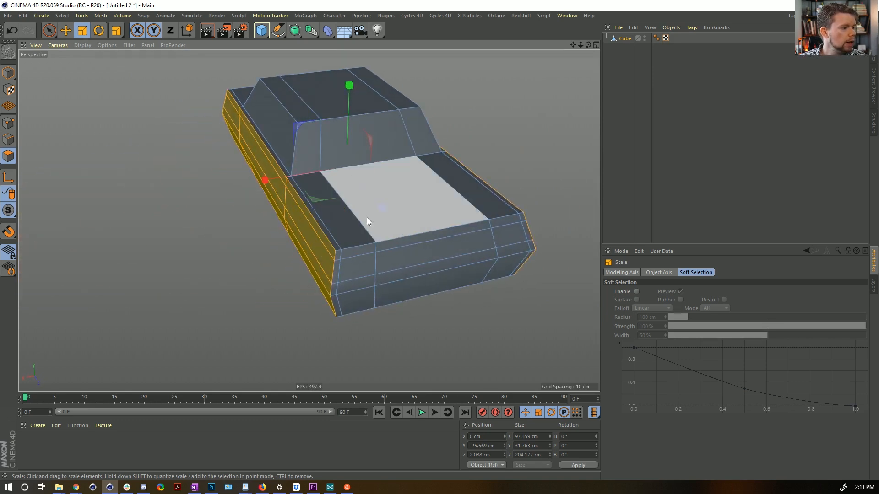
Step: Select the central edge at the windshield's base and move its two points forward to about Z 37 cm
{"action": "left_click_drag", "start_coordinate": [335, 215], "coordinate": [284, 2], "text": "alt"}
{"action": "left_click_drag", "start_coordinate": [353, 200], "coordinate": [340, 120], "text": "alt"}
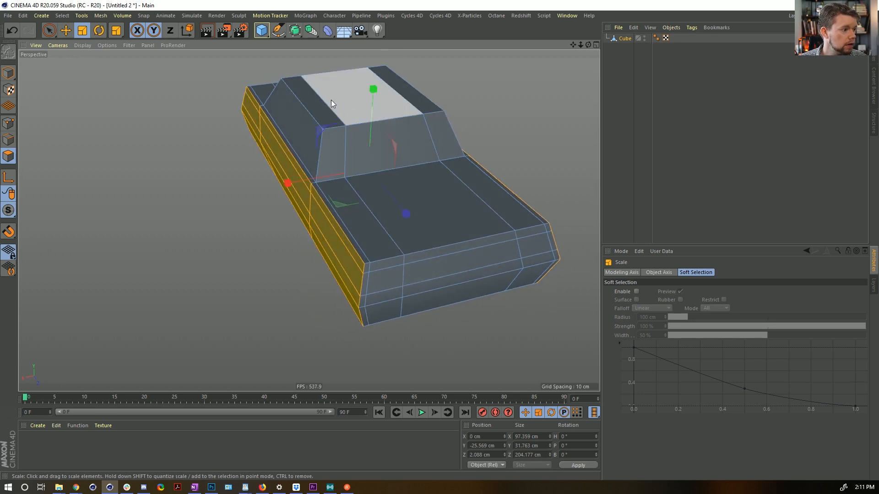
{"action": "left_click", "coordinate": [9, 134]}
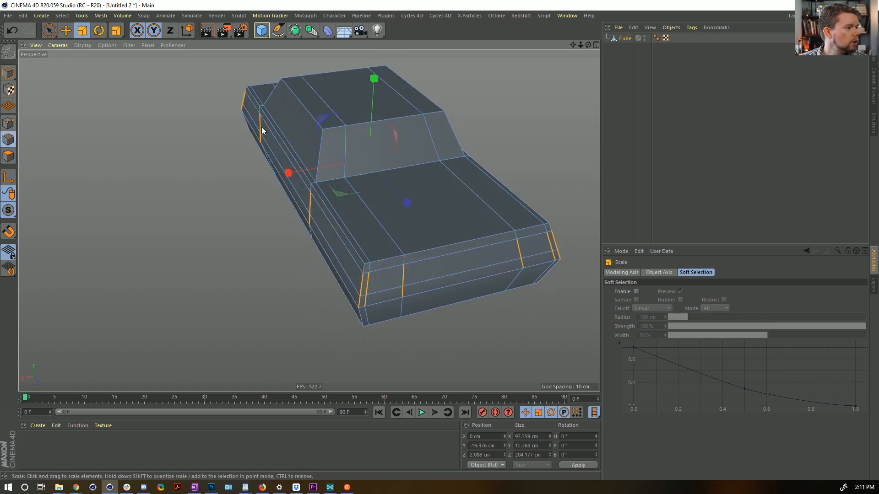
{"action": "left_click", "coordinate": [301, 104]}
{"action": "key", "text": "e"}
{"action": "left_click", "coordinate": [427, 96], "text": "shift"}
{"action": "left_click_drag", "start_coordinate": [353, 57], "coordinate": [417, 151]}
{"action": "left_click", "coordinate": [411, 177]}
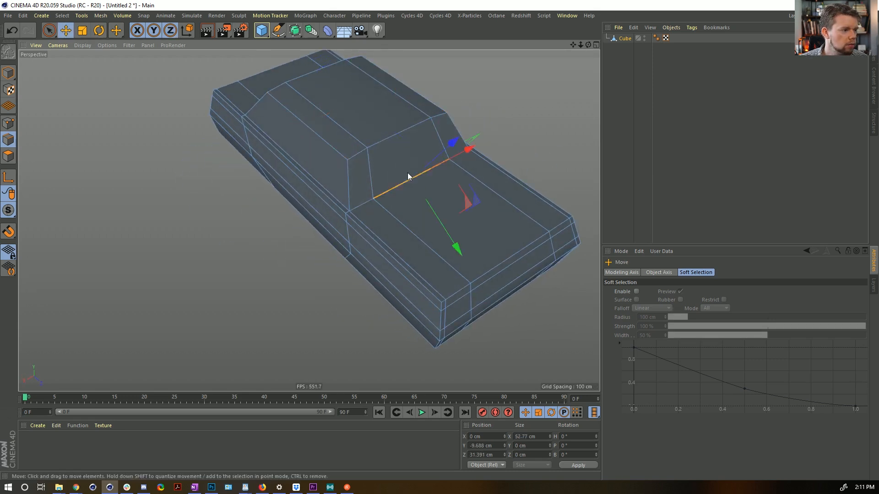
{"action": "left_click", "coordinate": [9, 123], "text": "ctrl"}
{"action": "left_click_drag", "start_coordinate": [463, 225], "coordinate": [483, 234]}
{"action": "left_click_drag", "start_coordinate": [522, 210], "coordinate": [490, 207], "text": "alt"}
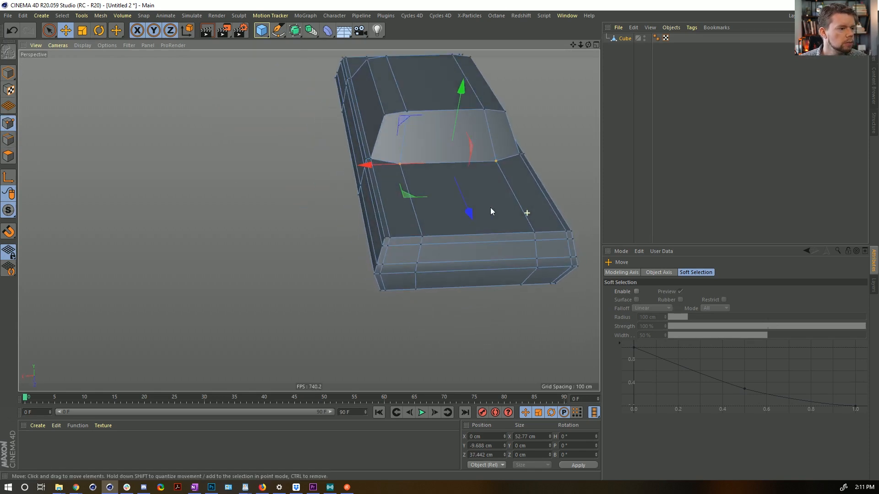
Step: Edge-cut the ring of widthwise edges along the car's central strip with 50% offset and subdivision 2
{"action": "left_click", "coordinate": [9, 143]}
{"action": "key", "text": "u"}
{"action": "key", "text": "b"}
{"action": "key", "text": "m"}
{"action": "key", "text": "f"}
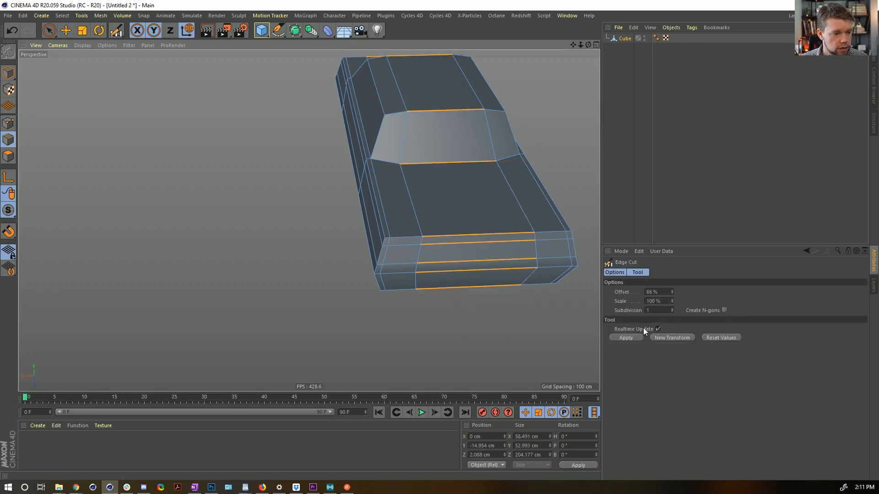
{"action": "left_click", "coordinate": [660, 291]}
{"action": "type", "text": "1"}
{"action": "key", "text": "BackSpace"}
{"action": "type", "text": "50"}
{"action": "left_click", "coordinate": [672, 308]}
Step: Loop-select the new central lengthwise polygon strip and scale it in X to about 28 cm wide
{"action": "left_click", "coordinate": [8, 156]}
{"action": "key", "text": "u"}
{"action": "key", "text": "l"}
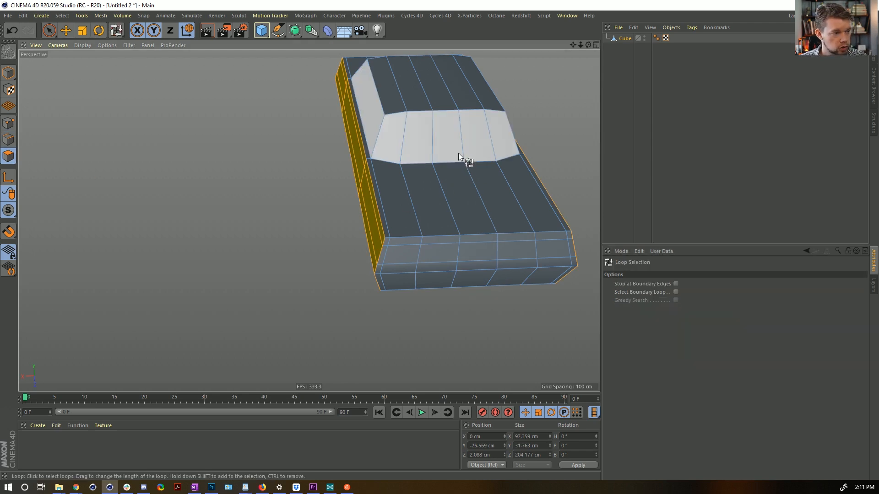
{"action": "left_click", "coordinate": [458, 167]}
{"action": "key", "text": "t"}
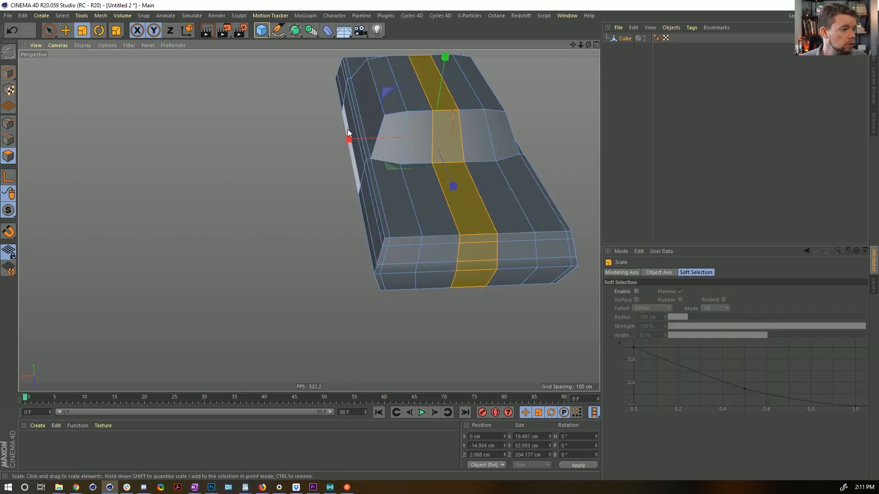
{"action": "left_click_drag", "start_coordinate": [350, 137], "coordinate": [298, 148]}
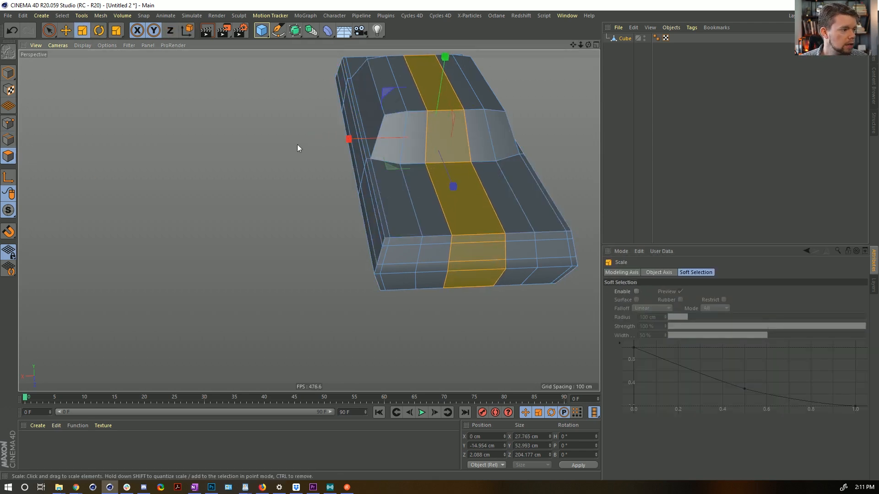
Step: Select the two middle points at the windshield's base and move them forward to about Z 40 cm
{"action": "left_click", "coordinate": [9, 139]}
{"action": "left_click", "coordinate": [49, 30]}
{"action": "left_click", "coordinate": [10, 124]}
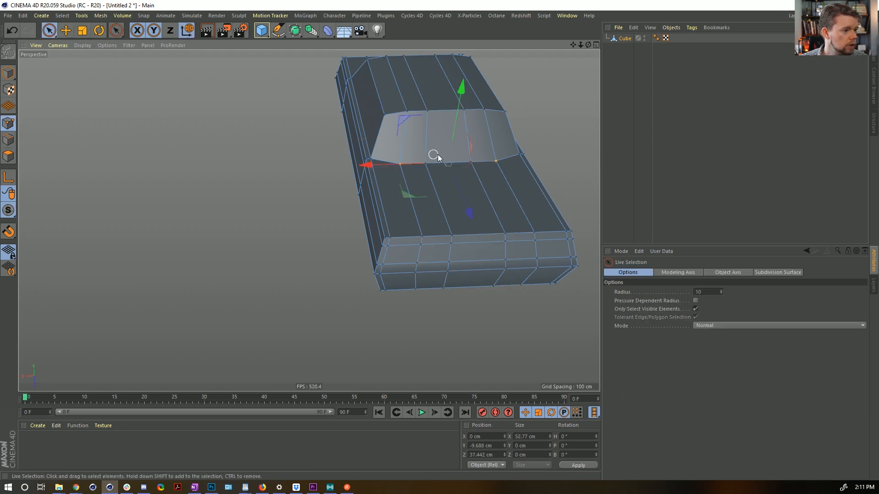
{"action": "left_click_drag", "start_coordinate": [478, 217], "coordinate": [480, 215]}
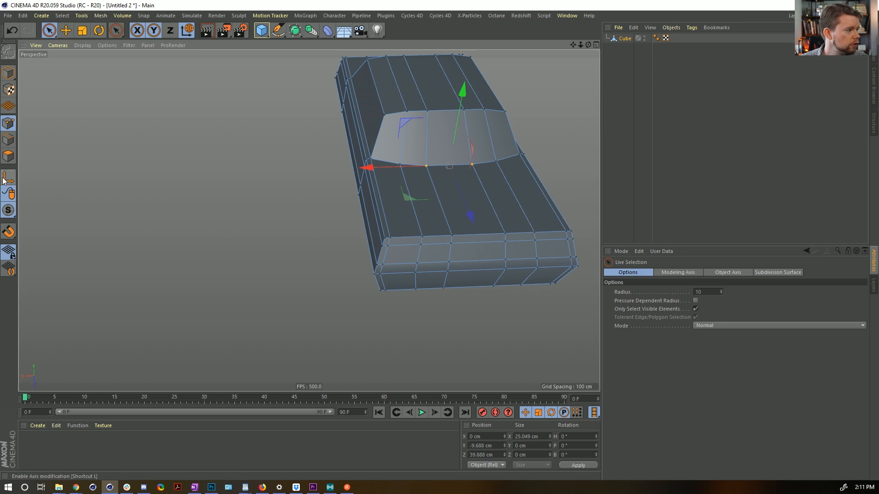
Step: Select the central hood polygon and raise it to about Y -6.3 cm to give the hood a slight bulge
{"action": "left_click", "coordinate": [9, 156]}
{"action": "left_click_drag", "start_coordinate": [37, 157], "coordinate": [307, 219], "text": "alt"}
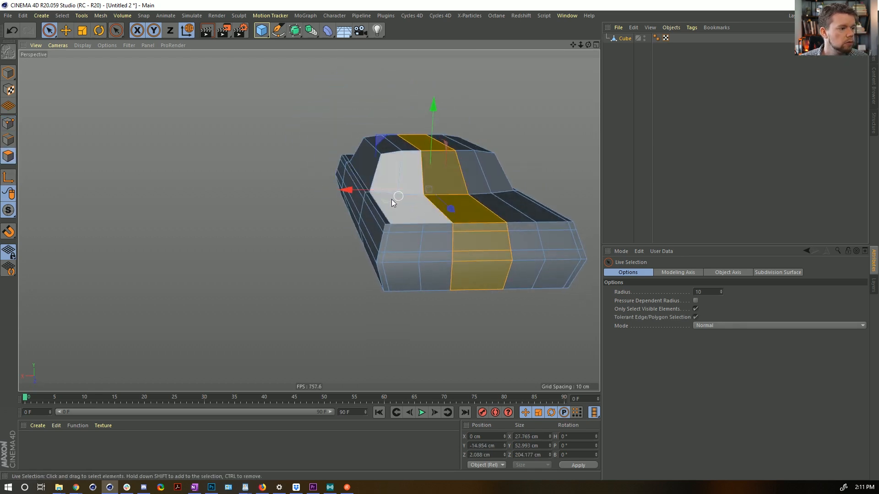
{"action": "left_click_drag", "start_coordinate": [430, 213], "coordinate": [474, 208]}
{"action": "left_click", "coordinate": [515, 210], "text": "shift"}
{"action": "left_click_drag", "start_coordinate": [467, 133], "coordinate": [524, 173]}
{"action": "left_click", "coordinate": [472, 202]}
{"action": "left_click_drag", "start_coordinate": [303, 202], "coordinate": [357, 201], "text": "alt"}
{"action": "left_click_drag", "start_coordinate": [378, 173], "coordinate": [351, 222], "text": "alt"}
{"action": "mouse_move", "coordinate": [360, 226]}
{"action": "left_mouse_down", "text": "alt"}
{"action": "mouse_move", "coordinate": [330, 206]}
{"action": "mouse_move", "coordinate": [359, 214]}
{"action": "left_mouse_up", "text": "alt"}
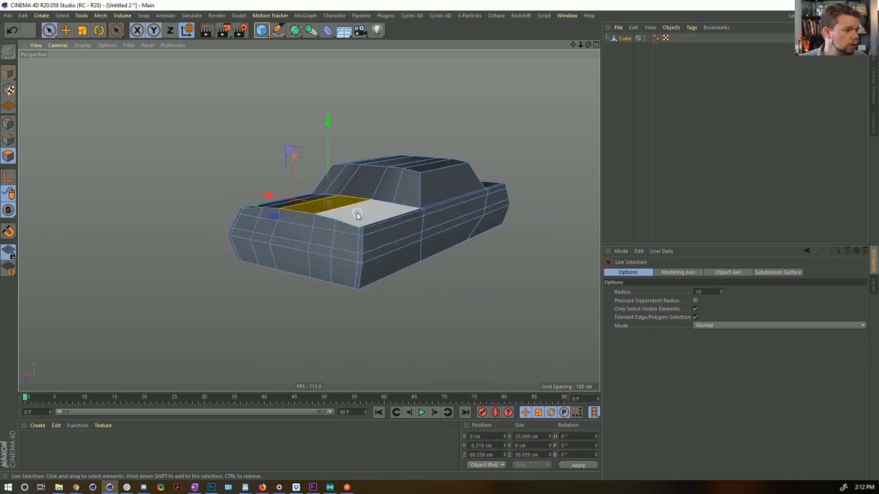
Step: Ring-select the lengthwise edges of the hood and trunk sections and apply an Edge Cut that splits each section into thirds
{"action": "left_click_drag", "start_coordinate": [408, 200], "coordinate": [378, 263], "text": "alt"}
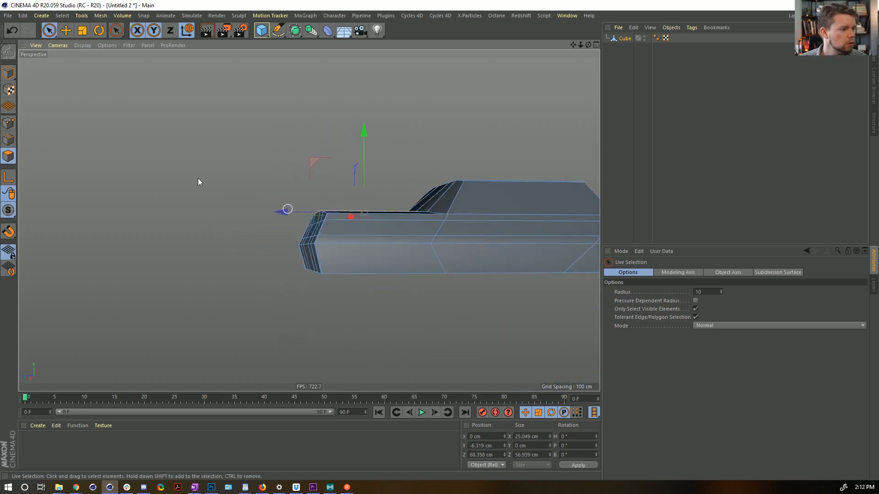
{"action": "left_click", "coordinate": [9, 139]}
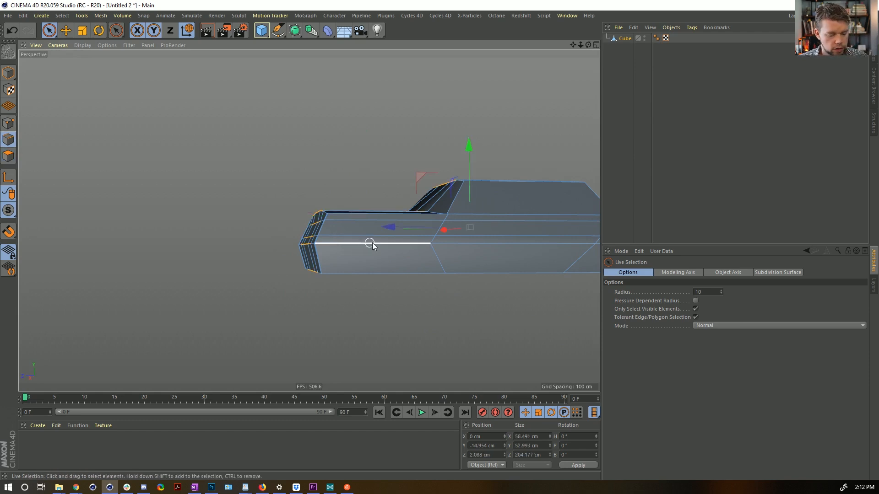
{"action": "key", "text": "u"}
{"action": "key", "text": "b"}
{"action": "left_click", "coordinate": [381, 260]}
{"action": "middle_click_drag", "start_coordinate": [445, 234], "coordinate": [293, 190], "text": "alt"}
{"action": "left_click_drag", "start_coordinate": [293, 190], "coordinate": [312, 213], "text": "alt"}
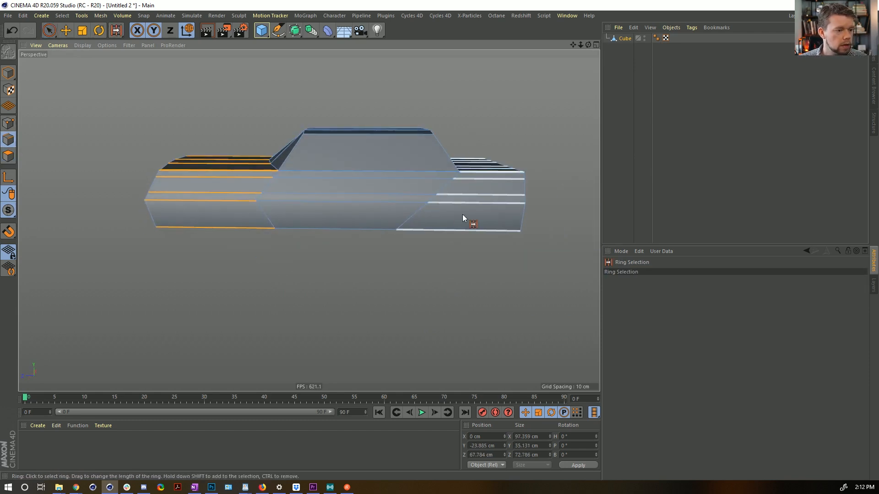
{"action": "left_click", "coordinate": [476, 202], "text": "shift"}
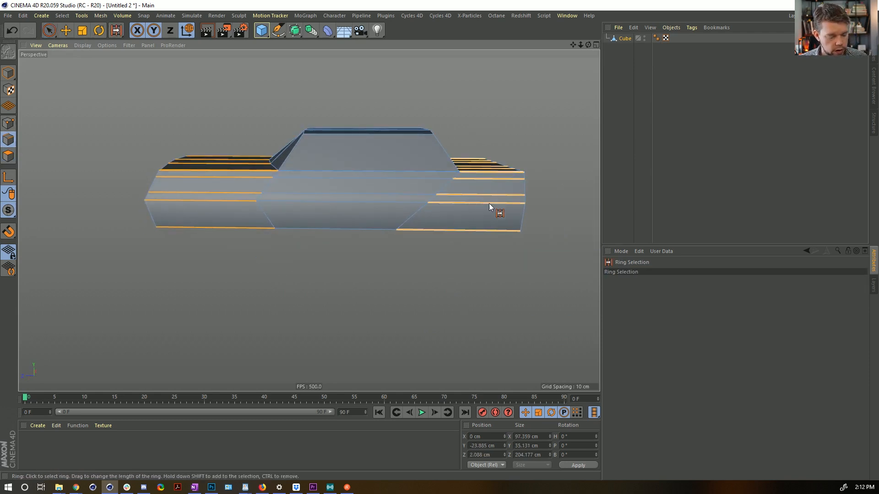
{"action": "key", "text": "m"}
{"action": "key", "text": "f"}
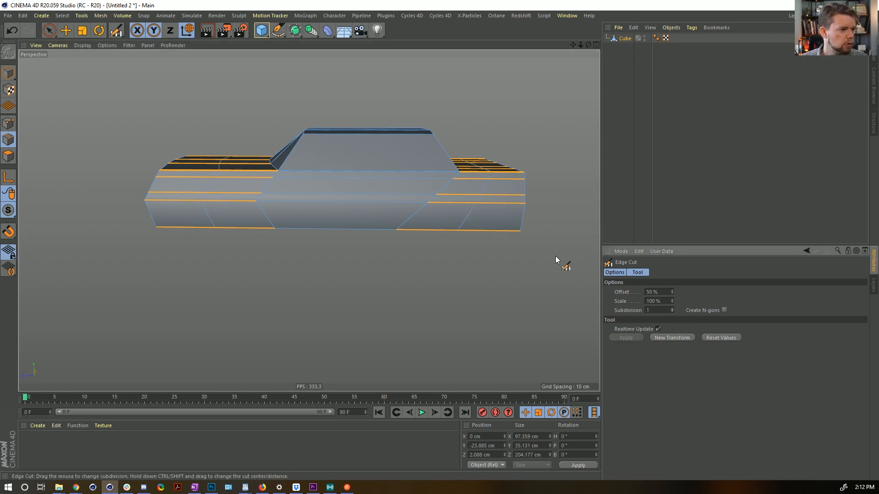
Step: Select the strips of underside polygons running across the car at the middle of the front and rear sections
{"action": "left_click_drag", "start_coordinate": [333, 227], "coordinate": [359, 165], "text": "alt"}
{"action": "left_click", "coordinate": [8, 156]}
{"action": "left_click", "coordinate": [49, 31]}
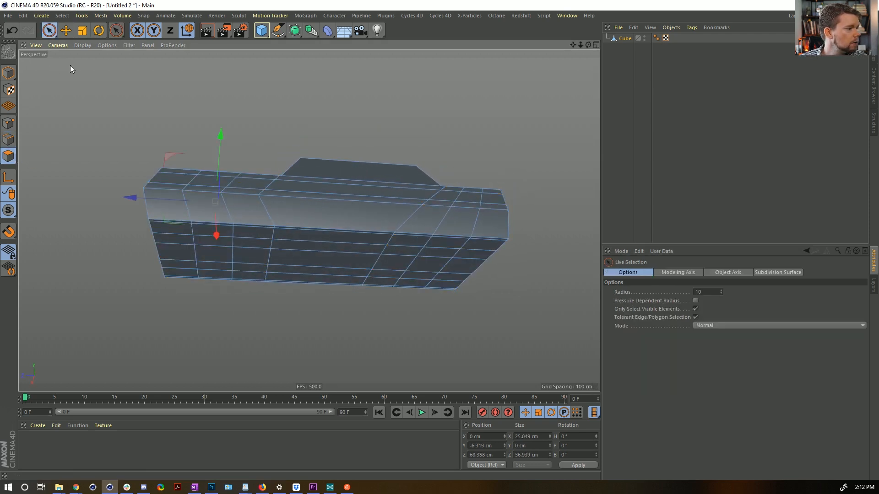
{"action": "left_click_drag", "start_coordinate": [213, 282], "coordinate": [221, 240]}
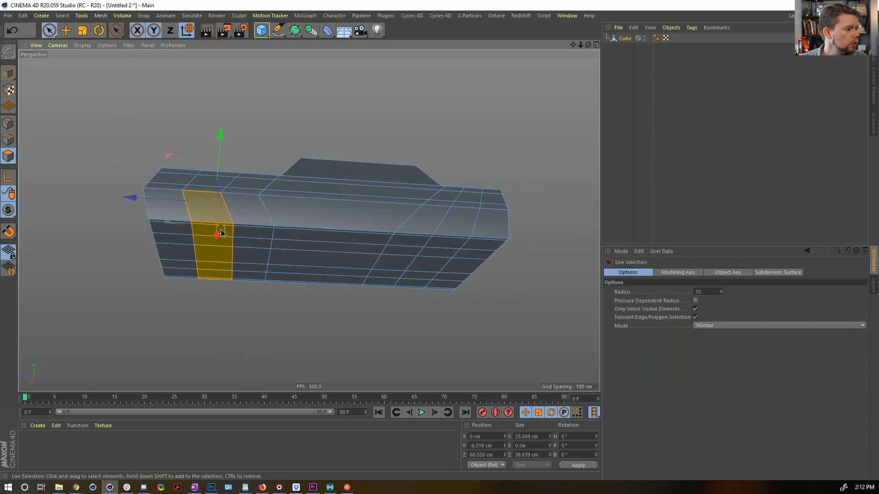
{"action": "left_click", "coordinate": [224, 232]}
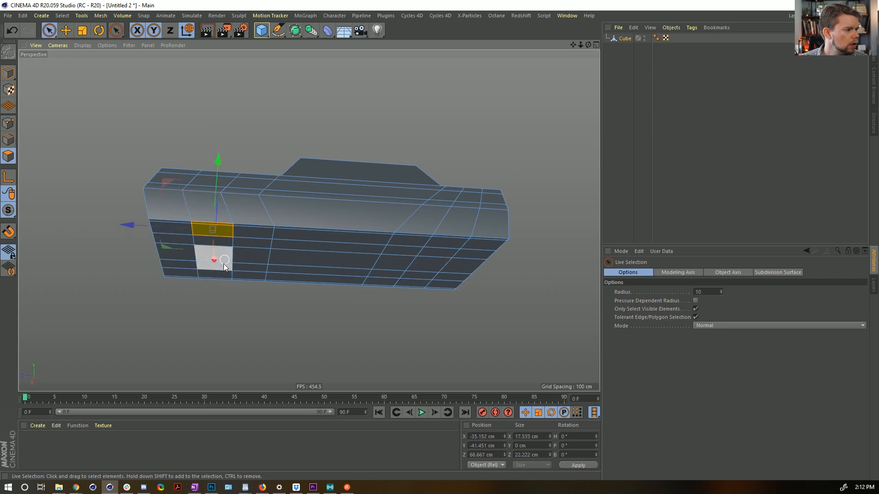
{"action": "left_click_drag", "start_coordinate": [224, 293], "coordinate": [215, 241]}
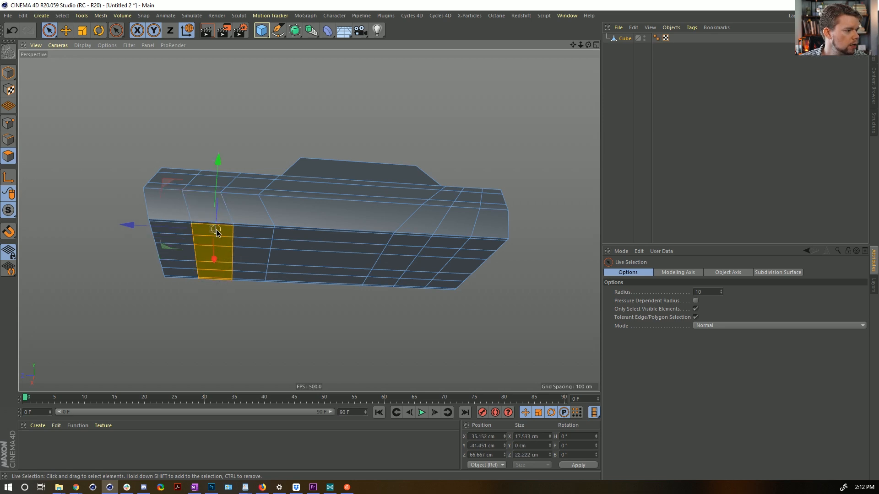
{"action": "mouse_move", "coordinate": [480, 251]}
{"action": "left_mouse_down", "text": "shift"}
{"action": "mouse_move", "coordinate": [448, 298]}
{"action": "mouse_move", "coordinate": [441, 270]}
{"action": "mouse_move", "coordinate": [411, 291]}
{"action": "left_mouse_up", "text": "shift"}
{"action": "mouse_move", "coordinate": [490, 242]}
{"action": "left_mouse_down", "text": "ctrl"}
{"action": "mouse_move", "coordinate": [443, 293]}
{"action": "mouse_move", "coordinate": [442, 279]}
{"action": "left_mouse_up", "text": "ctrl"}
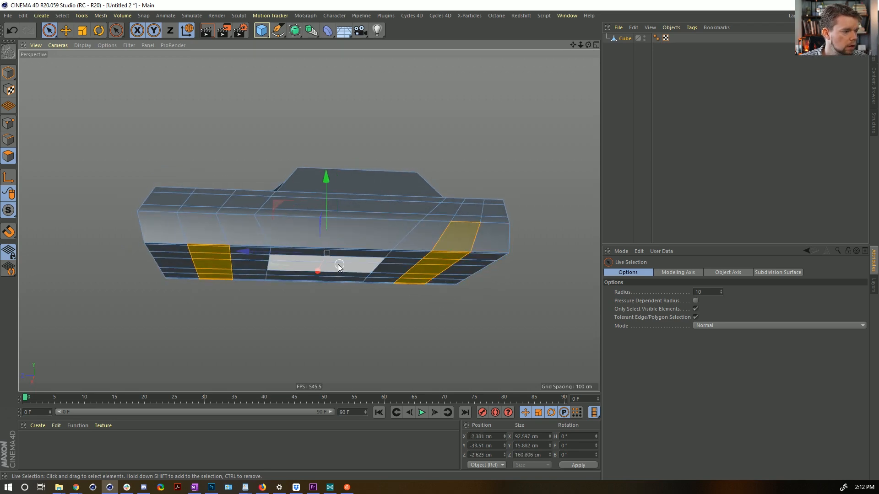
Step: Finish selecting the front and rear wheel-well polygons and extrude them with an offset of -9.9 cm to recess the wells
{"action": "left_click", "coordinate": [205, 246], "text": "shift"}
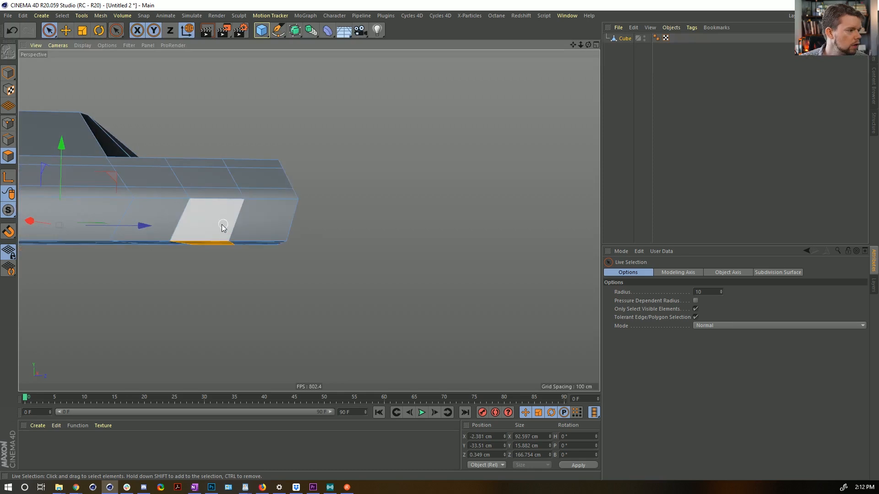
{"action": "left_click", "coordinate": [252, 211], "text": "shift"}
{"action": "key", "text": "h"}
{"action": "left_click_drag", "start_coordinate": [126, 220], "coordinate": [247, 224], "text": "alt"}
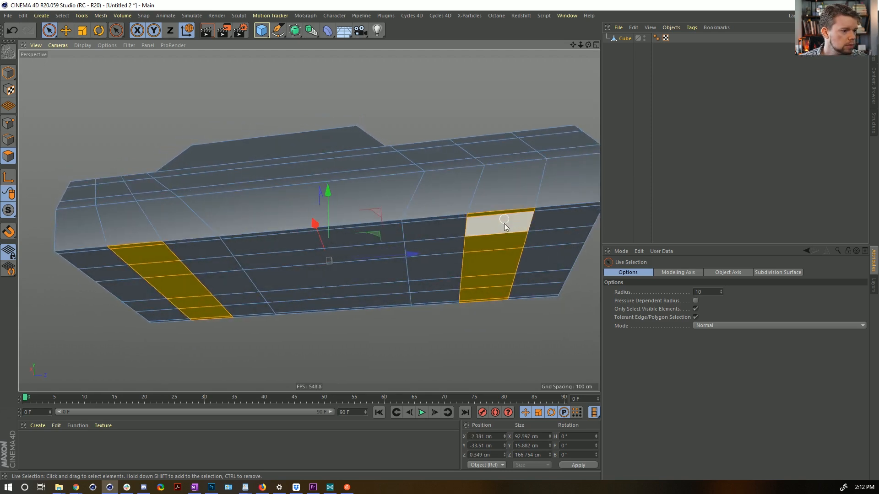
{"action": "scroll", "coordinate": [504, 215], "scroll_direction": "down", "scroll_amount": 5}
{"action": "left_click_drag", "start_coordinate": [468, 252], "coordinate": [499, 210], "text": "alt"}
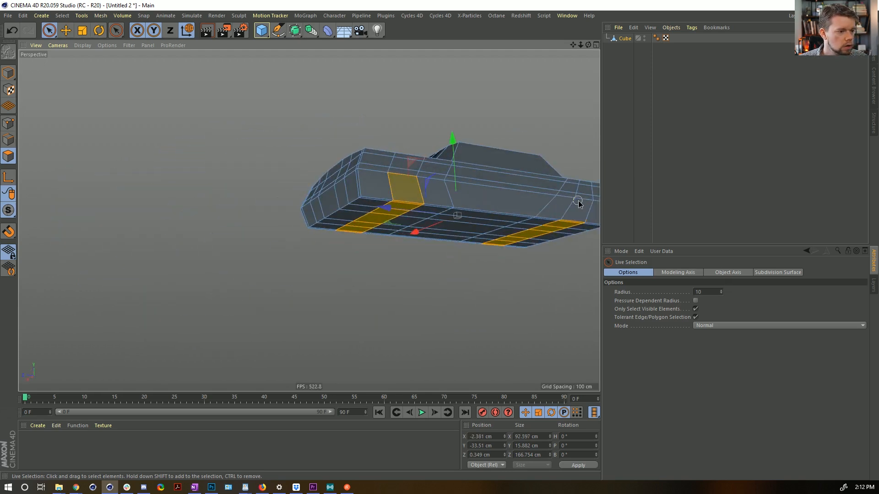
{"action": "key", "text": "d"}
{"action": "mouse_move", "coordinate": [460, 267]}
{"action": "left_mouse_down"}
{"action": "mouse_move", "coordinate": [478, 266]}
{"action": "mouse_move", "coordinate": [448, 267]}
{"action": "left_mouse_up"}
Step: Select the side polygons that cover the front and rear wheel wells and delete them
{"action": "left_click", "coordinate": [404, 187]}
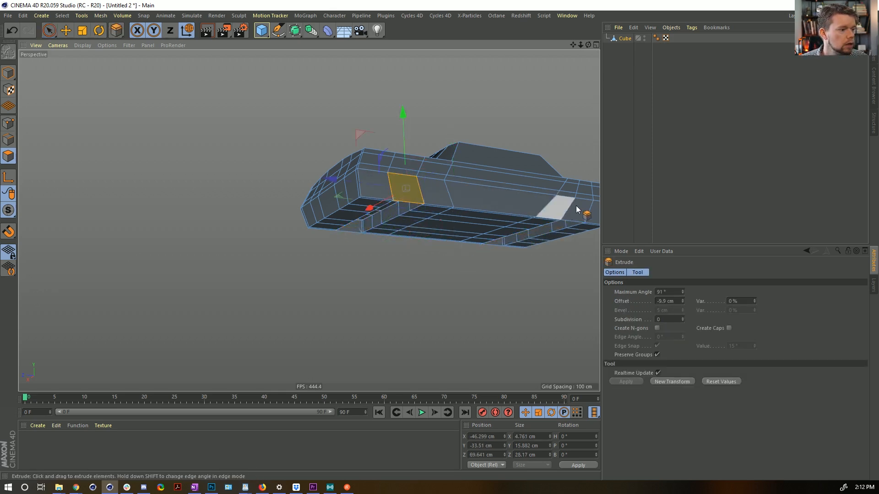
{"action": "left_click_drag", "start_coordinate": [578, 205], "coordinate": [451, 177], "text": "alt"}
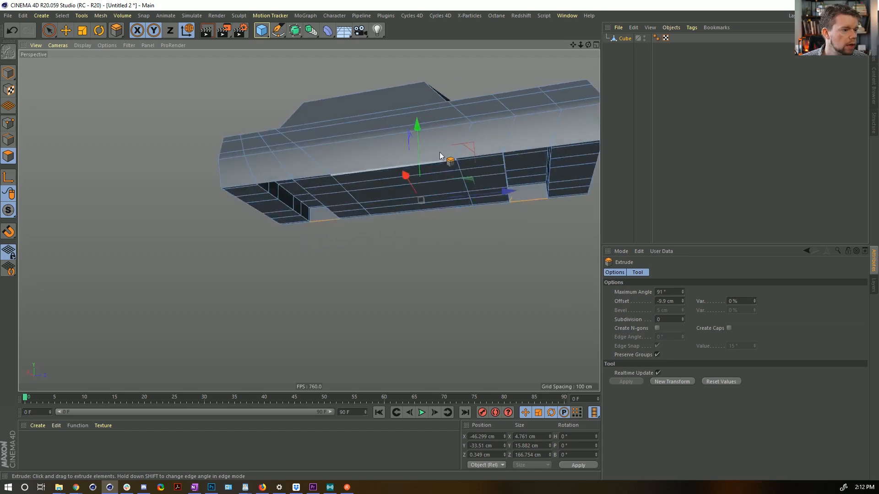
{"action": "left_click", "coordinate": [517, 122], "text": "shift"}
{"action": "left_click", "coordinate": [278, 167]}
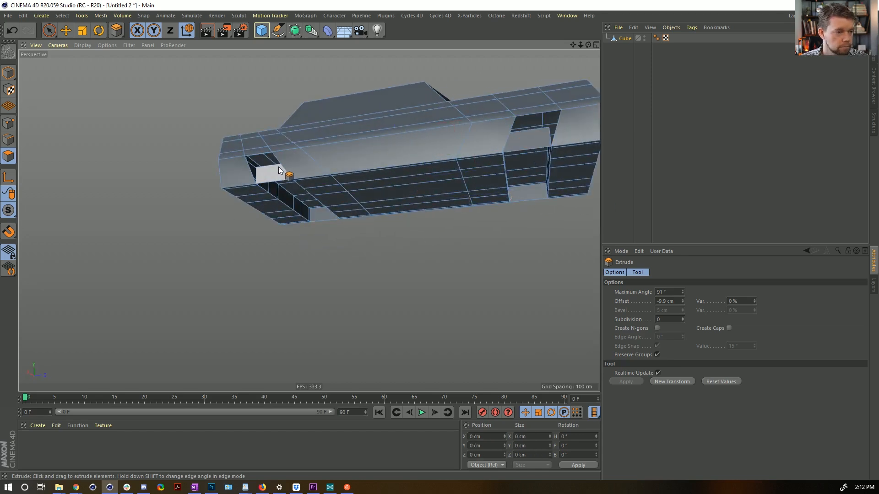
Step: Select and delete the leftover polygons at the two wheel openings on the opposite side of the car
{"action": "scroll", "coordinate": [465, 149], "scroll_direction": "up", "scroll_amount": 3}
{"action": "left_click_drag", "start_coordinate": [553, 149], "coordinate": [550, 157], "text": "alt"}
{"action": "left_click_drag", "start_coordinate": [508, 183], "coordinate": [294, 274], "text": "alt"}
{"action": "left_click_drag", "start_coordinate": [463, 241], "coordinate": [287, 206], "text": "alt"}
{"action": "left_click", "coordinate": [249, 168]}
{"action": "left_click", "coordinate": [579, 176], "text": "shift"}
{"action": "key", "text": "Delete"}
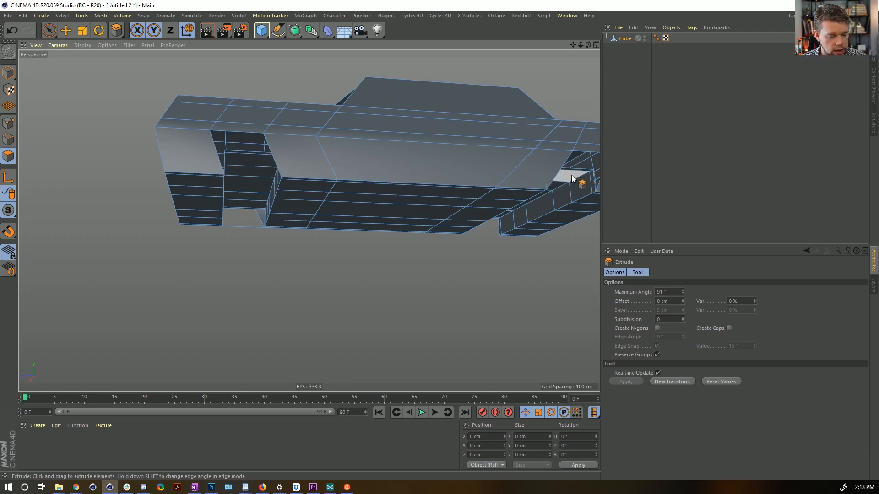
Step: Try to fill the gaps at the two wheel openings on this side with Close Polygon Hole
{"action": "key", "text": "m"}
{"action": "key", "text": "d"}
{"action": "left_click", "coordinate": [570, 169]}
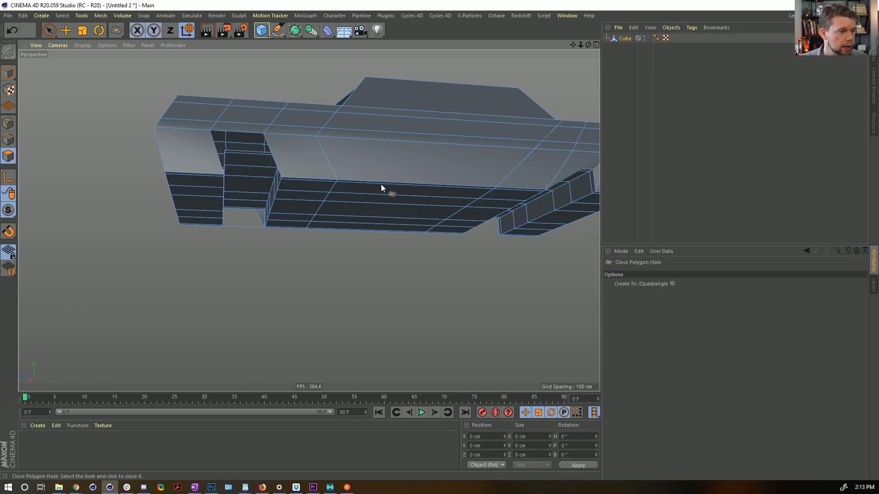
{"action": "left_click", "coordinate": [255, 153]}
Step: Turn off Only Select Visible Elements, then select and delete the edge-thin leftover polygon along the bottom of the wheel opening
{"action": "left_click_drag", "start_coordinate": [254, 152], "coordinate": [270, 189], "text": "alt"}
{"action": "scroll", "coordinate": [270, 189], "scroll_direction": "up", "scroll_amount": 2}
{"action": "left_click_drag", "start_coordinate": [203, 234], "coordinate": [460, 262], "text": "alt"}
{"action": "left_click_drag", "start_coordinate": [403, 236], "coordinate": [385, 174], "text": "alt"}
{"action": "left_click_drag", "start_coordinate": [44, 137], "coordinate": [124, 215], "text": "alt"}
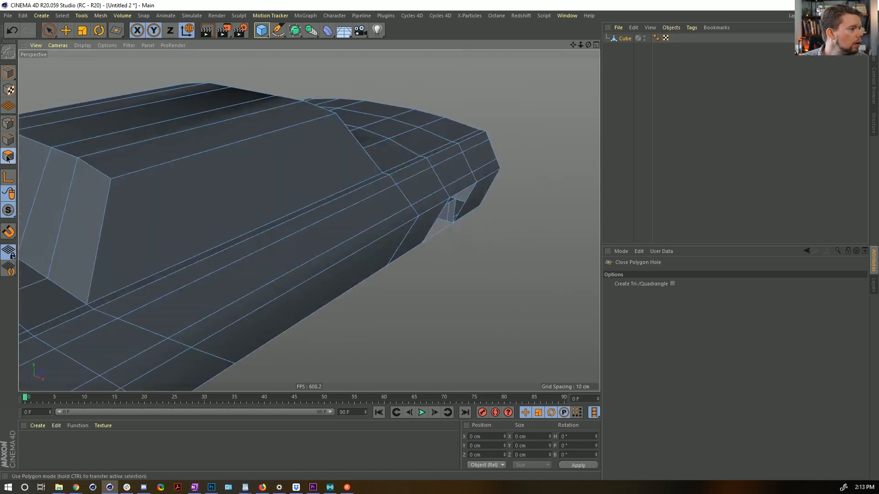
{"action": "key", "text": "space"}
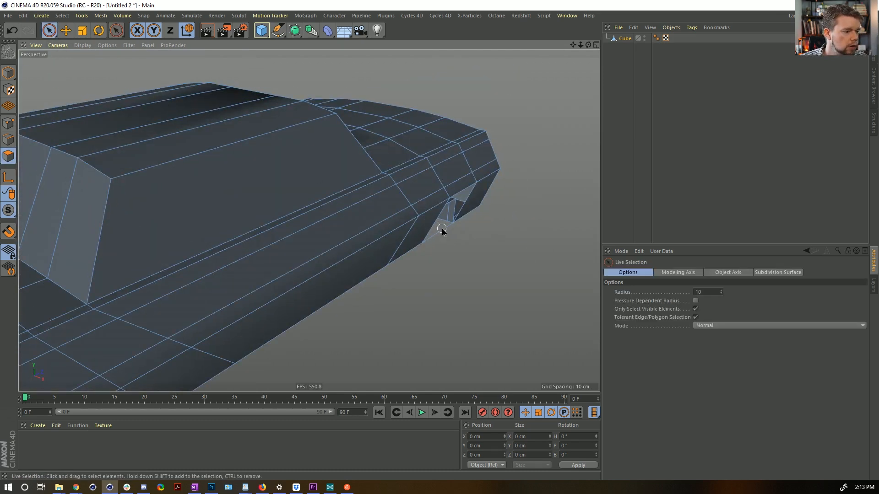
{"action": "left_click", "coordinate": [437, 236]}
{"action": "left_click", "coordinate": [473, 203], "text": "shift"}
{"action": "left_click", "coordinate": [481, 186], "text": "ctrl"}
{"action": "left_click", "coordinate": [415, 233], "text": "ctrl"}
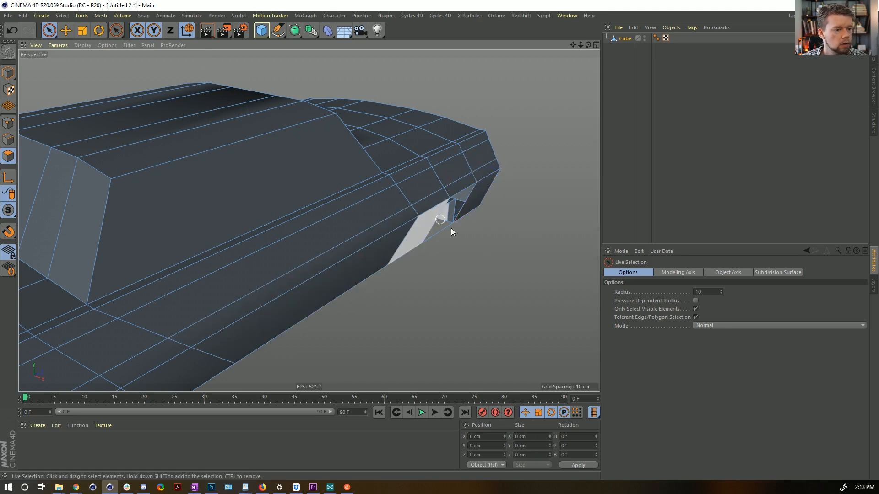
{"action": "left_click", "coordinate": [696, 309]}
{"action": "left_click", "coordinate": [444, 232]}
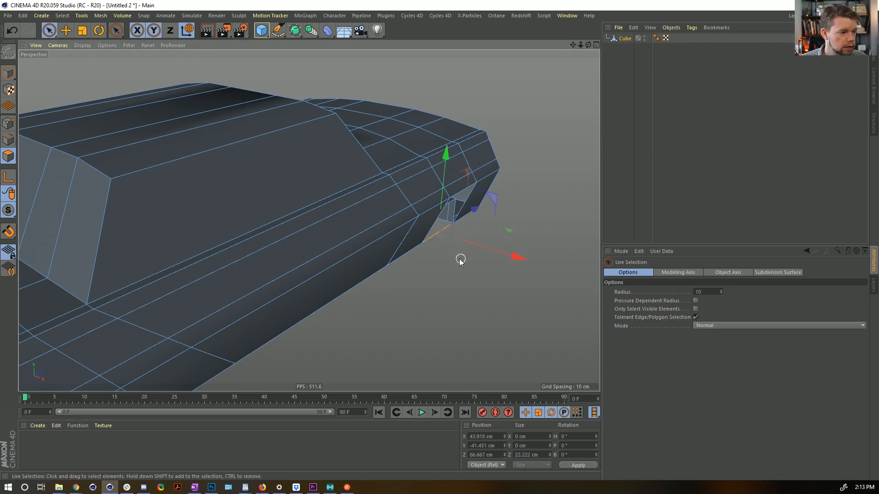
{"action": "key", "text": "Delete"}
Step: Try Close Polygon Hole on the wheel opening where the thin polygon was removed
{"action": "key", "text": "m"}
{"action": "key", "text": "d"}
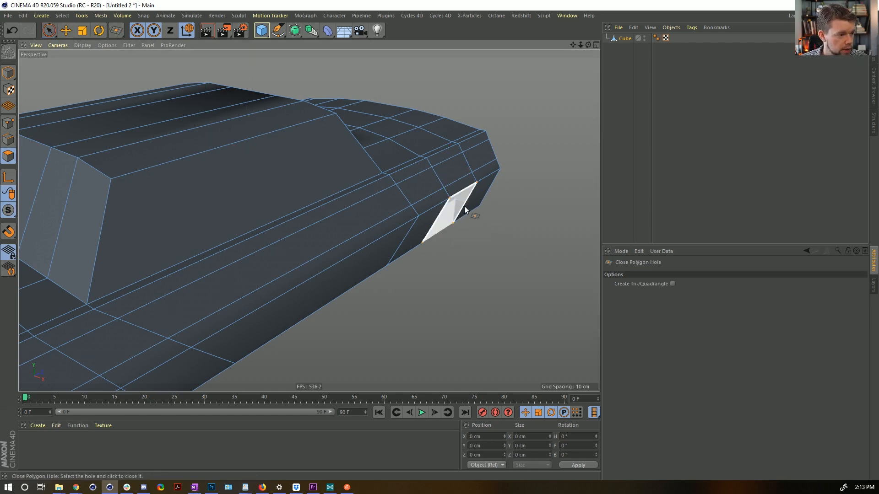
{"action": "left_click_drag", "start_coordinate": [459, 216], "coordinate": [364, 142], "text": "alt"}
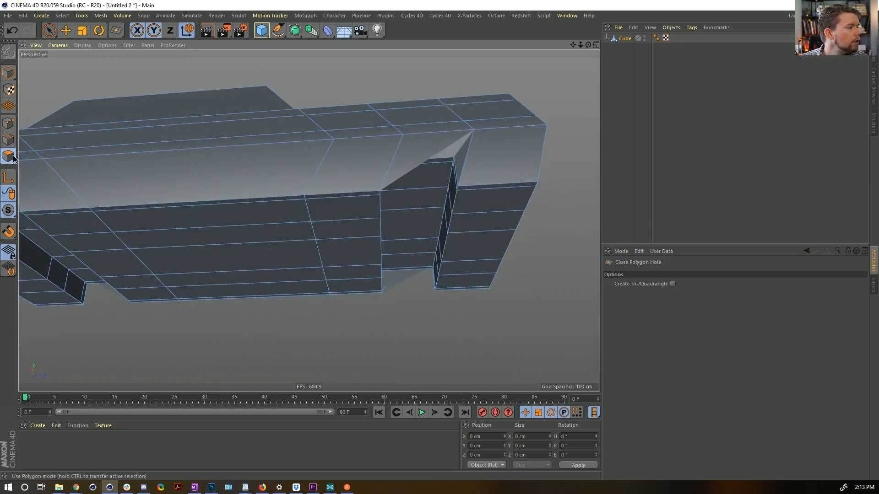
Step: Select the twisted polygon filling the wheel opening and try a Line Cut from the well's inner corner to the opening's upper corner
{"action": "left_click", "coordinate": [49, 32]}
{"action": "left_click", "coordinate": [435, 143]}
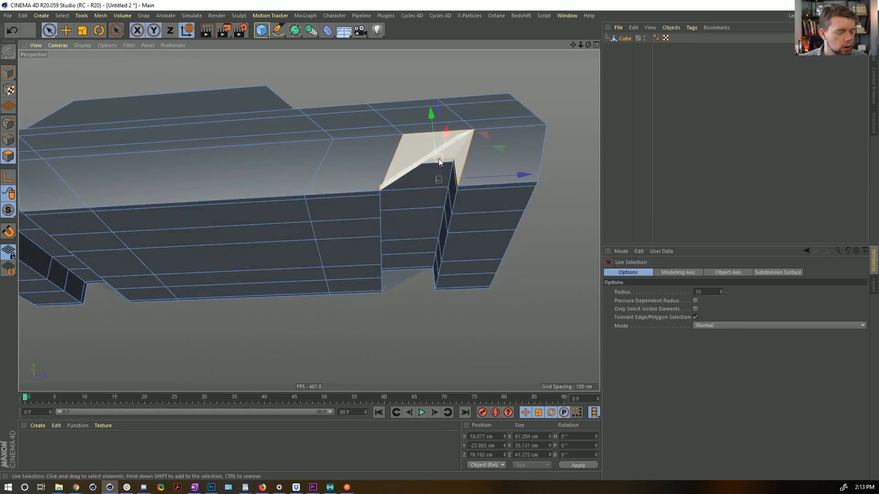
{"action": "key", "text": "m"}
{"action": "key", "text": "k"}
{"action": "left_click", "coordinate": [453, 157]}
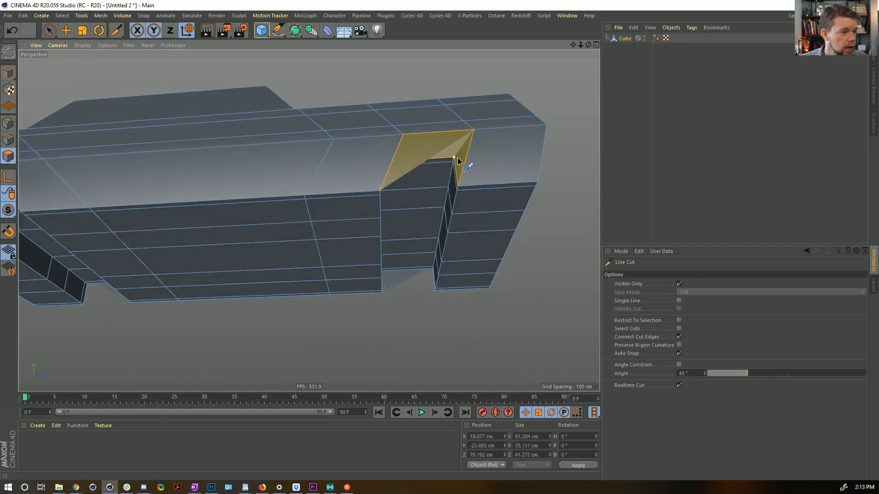
{"action": "left_click", "coordinate": [473, 131]}
{"action": "key", "text": "Escape"}
Step: Try another Line Cut between the corners of the twisted fill polygon, working from below the car
{"action": "left_click_drag", "start_coordinate": [432, 161], "coordinate": [295, 128], "text": "alt"}
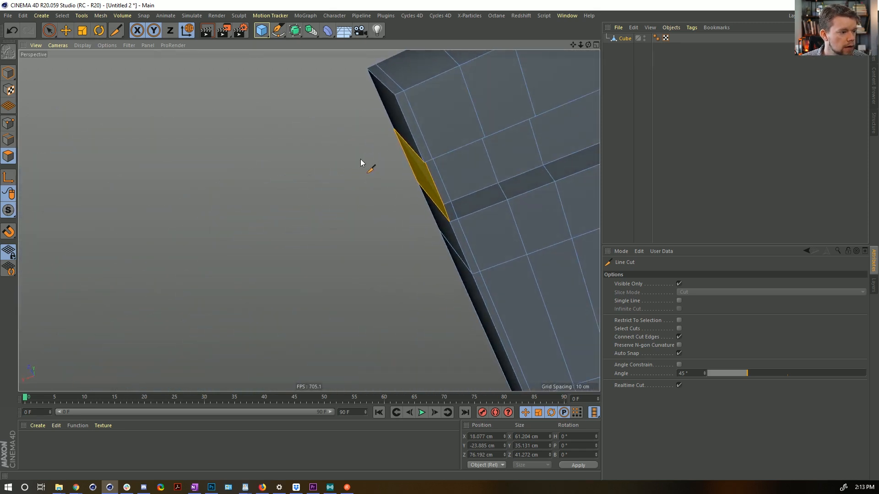
{"action": "left_click", "coordinate": [417, 182]}
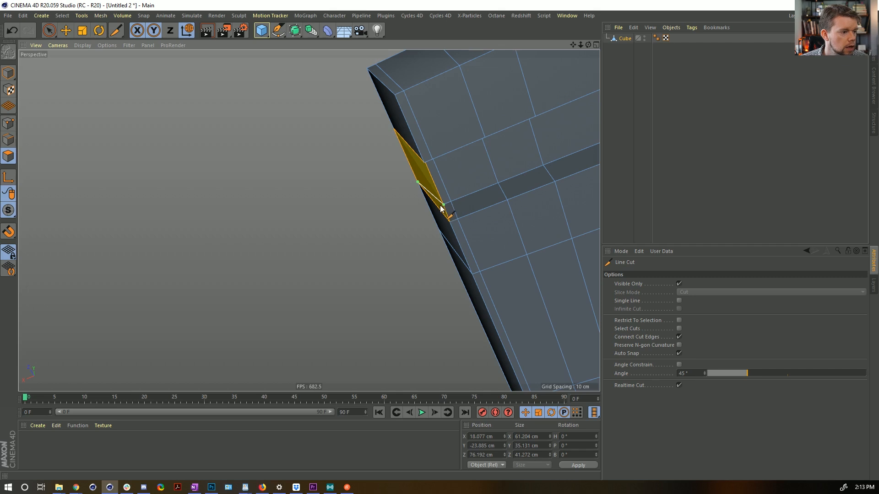
{"action": "left_click_drag", "start_coordinate": [523, 202], "coordinate": [447, 205], "text": "alt"}
{"action": "left_click", "coordinate": [445, 207]}
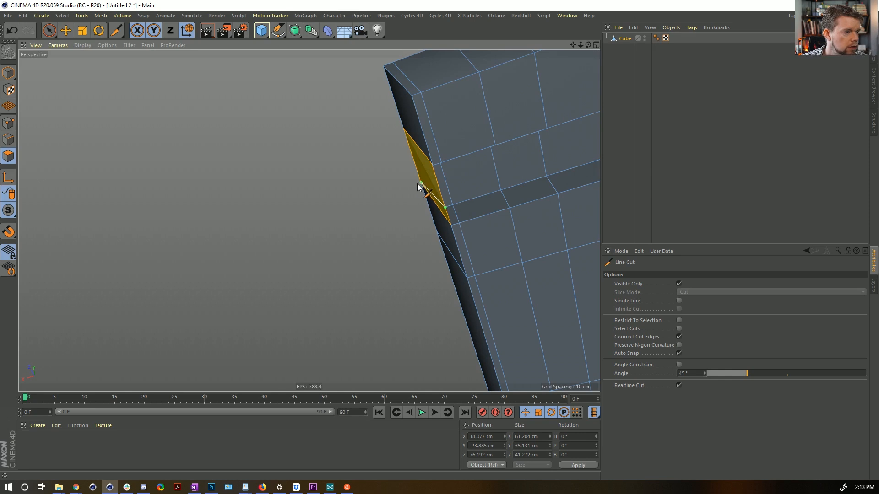
Step: Delete the twisted polygon that fills the wheel opening
{"action": "left_click_drag", "start_coordinate": [389, 220], "coordinate": [502, 274], "text": "alt"}
{"action": "right_click_drag", "start_coordinate": [394, 240], "coordinate": [480, 225], "text": "alt"}
{"action": "left_click_drag", "start_coordinate": [377, 215], "coordinate": [413, 195], "text": "alt"}
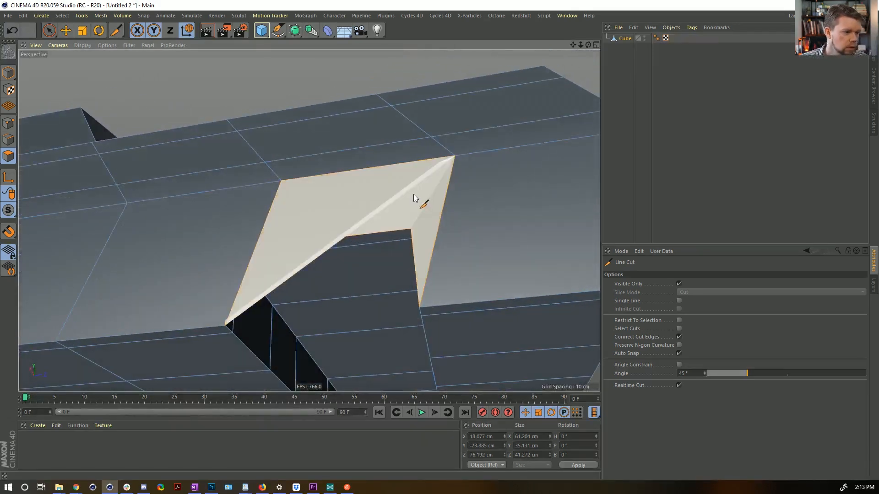
{"action": "left_click", "coordinate": [49, 30]}
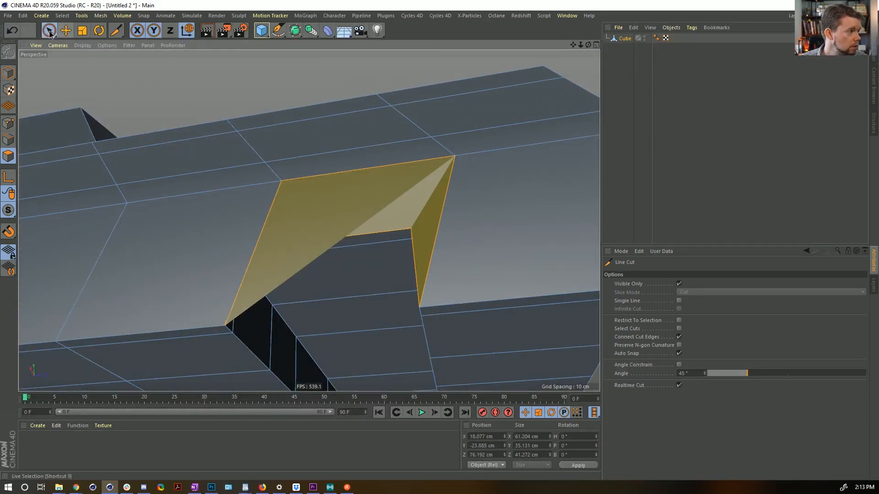
{"action": "key", "text": "Delete"}
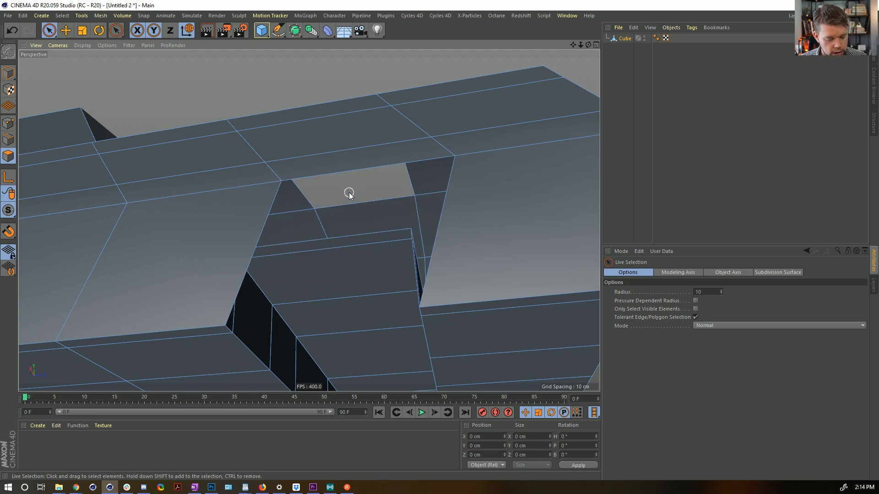
Step: Extrude the outer edge of the wheel well's ceiling up to the body's side edge with the Polygon Pen
{"action": "key", "text": "m"}
{"action": "key", "text": "e"}
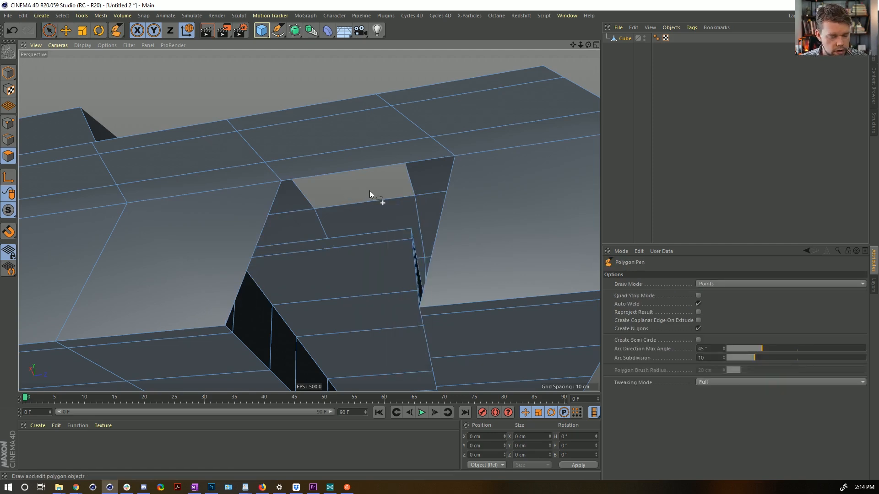
{"action": "key", "text": "m"}
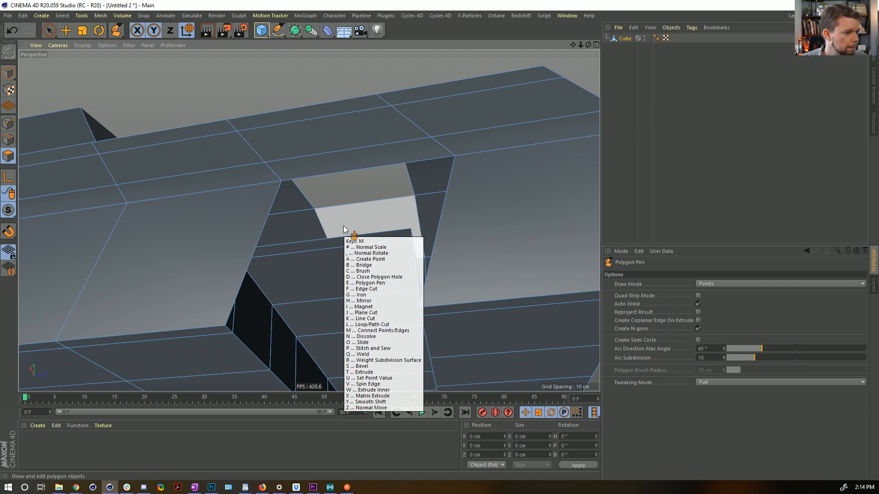
{"action": "key", "text": "e"}
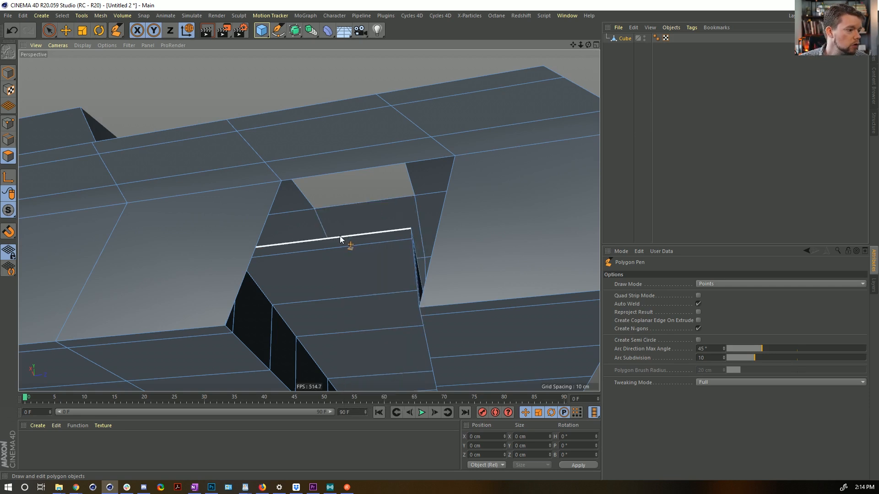
{"action": "left_click_drag", "start_coordinate": [353, 239], "coordinate": [344, 218], "text": "ctrl"}
Step: Apply Close Polygon Hole to the narrow triangular gap beside the new polygon above the wheel well
{"action": "key", "text": "m"}
{"action": "key", "text": "d"}
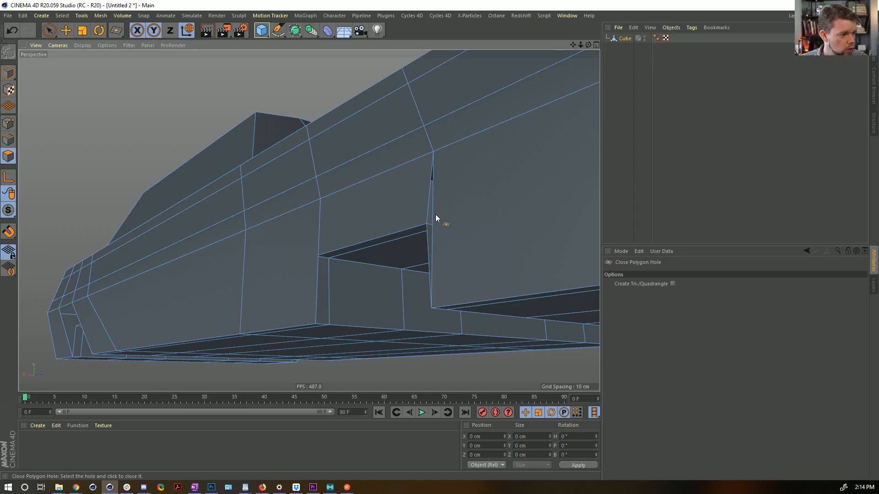
{"action": "left_click_drag", "start_coordinate": [429, 213], "coordinate": [487, 238], "text": "alt"}
{"action": "key", "text": "m"}
{"action": "key", "text": "d"}
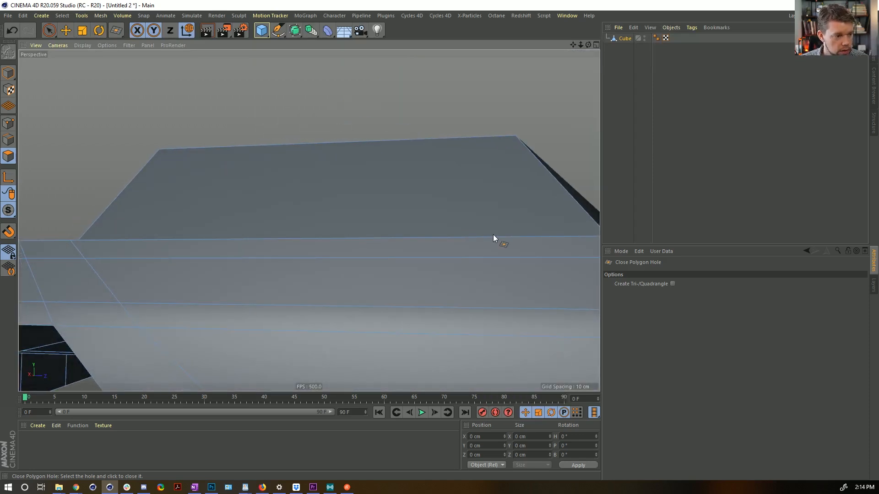
Step: Switch to point editing and run Optimize on the car mesh to weld its overlapping points
{"action": "middle_click_drag", "start_coordinate": [493, 235], "coordinate": [319, 114], "text": "alt"}
{"action": "scroll", "coordinate": [319, 114], "scroll_direction": "down", "scroll_amount": 3}
{"action": "middle_click_drag", "start_coordinate": [467, 208], "coordinate": [320, 178], "text": "alt"}
{"action": "left_click_drag", "start_coordinate": [382, 197], "coordinate": [446, 143], "text": "alt"}
{"action": "scroll", "coordinate": [474, 182], "scroll_direction": "up", "scroll_amount": 5}
{"action": "left_click_drag", "start_coordinate": [84, 117], "coordinate": [337, 189], "text": "alt"}
{"action": "scroll", "coordinate": [388, 181], "scroll_direction": "down", "scroll_amount": 5}
{"action": "left_click_drag", "start_coordinate": [388, 180], "coordinate": [275, 201], "text": "alt"}
{"action": "left_click_drag", "start_coordinate": [363, 220], "coordinate": [320, 220], "text": "alt"}
{"action": "left_click", "coordinate": [8, 123]}
{"action": "key", "text": "u"}
{"action": "key", "text": "o"}
Step: Fill the remaining narrow gaps along the sides of the wheel opening with Close Polygon Hole
{"action": "left_click_drag", "start_coordinate": [398, 223], "coordinate": [303, 229], "text": "alt"}
{"action": "left_click", "coordinate": [404, 193]}
{"action": "left_click", "coordinate": [319, 224]}
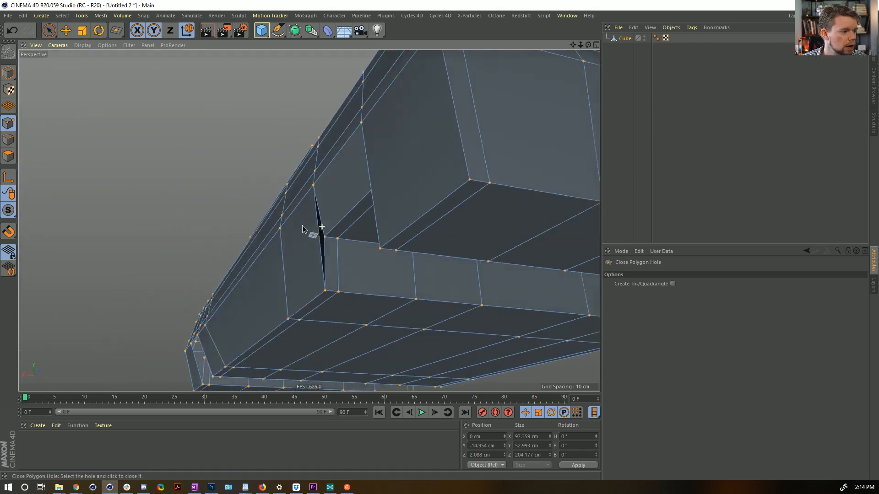